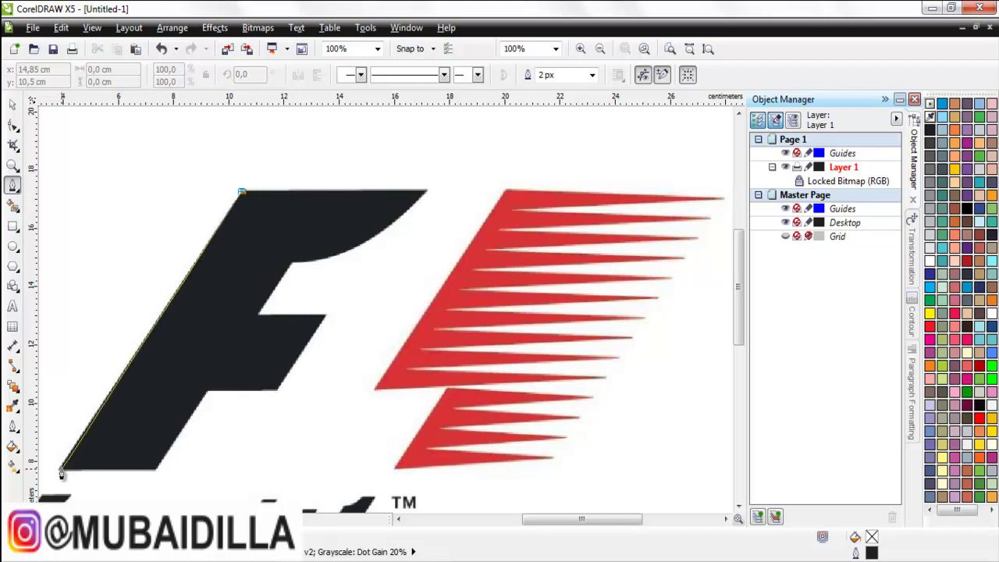
Trace the black F of the logo as a closed straight-segment outline, about 13.2 cm wide and 9.7 cm high
{"action": "left_click", "coordinate": [156, 470]}
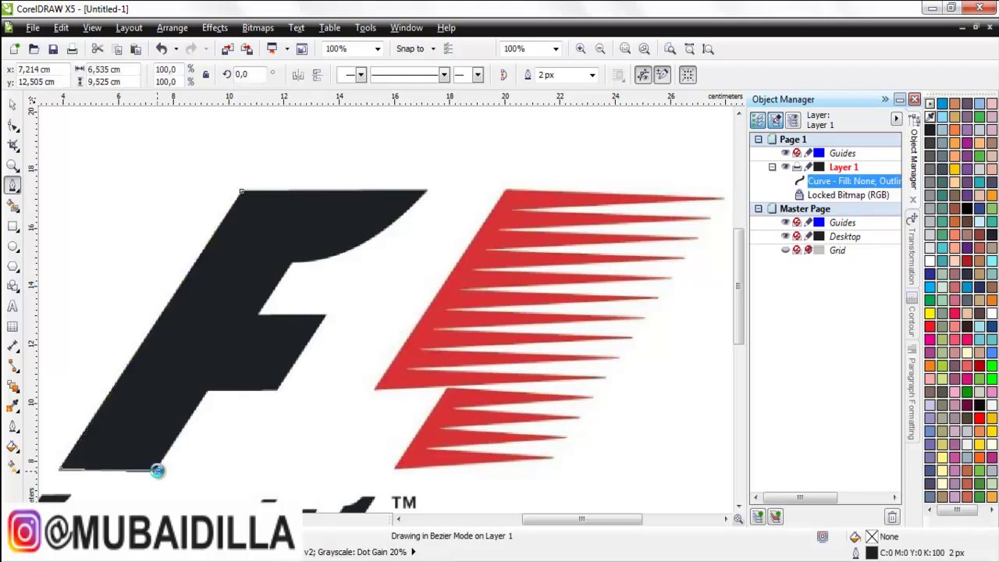
{"action": "left_click", "coordinate": [207, 390]}
{"action": "left_click", "coordinate": [275, 391]}
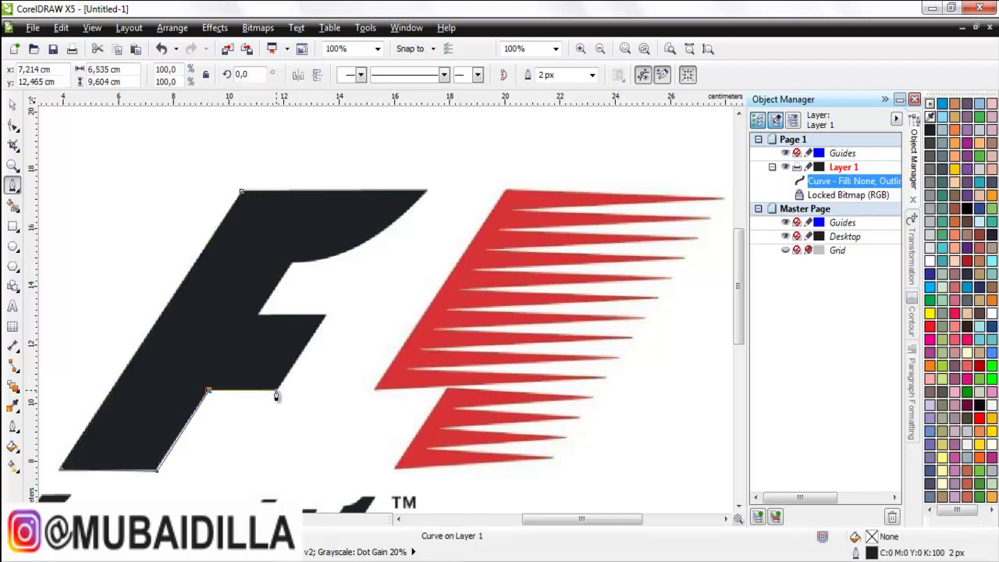
{"action": "left_click", "coordinate": [325, 316]}
{"action": "left_click", "coordinate": [261, 315]}
{"action": "left_click", "coordinate": [290, 264]}
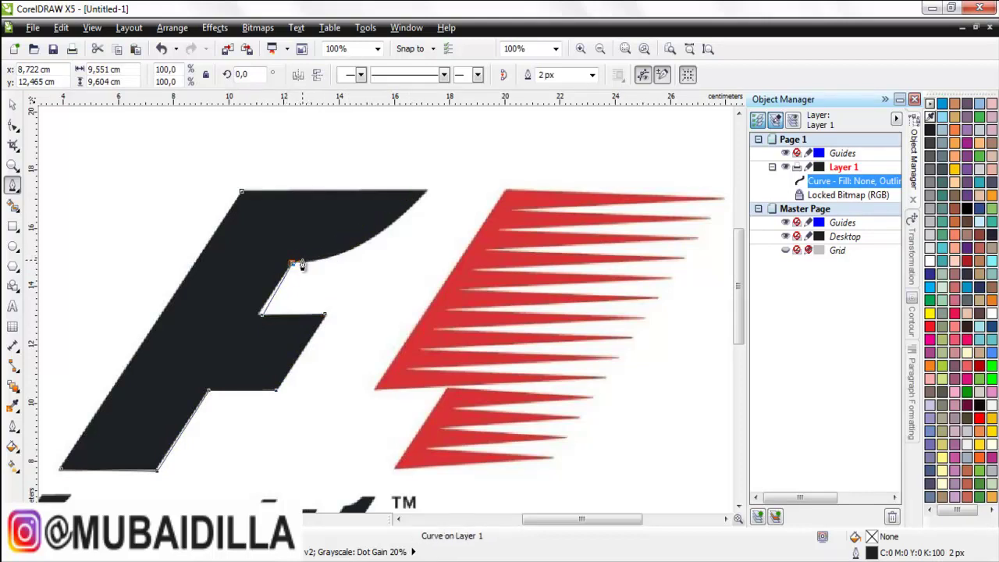
{"action": "left_click", "coordinate": [426, 194]}
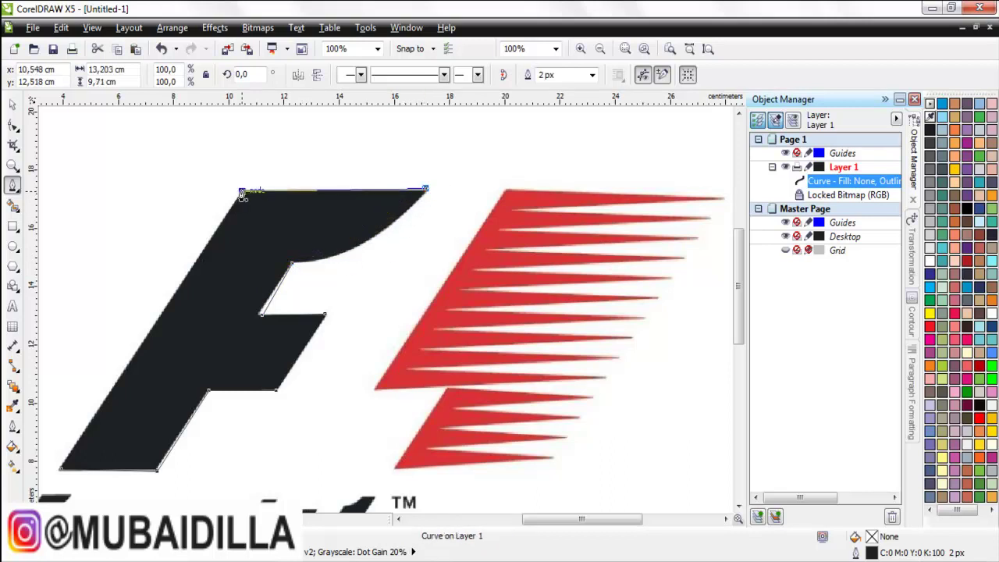
{"action": "left_click", "coordinate": [242, 192]}
Give the F outline a yellow line colour and a width of 16 px
{"action": "left_click", "coordinate": [11, 104]}
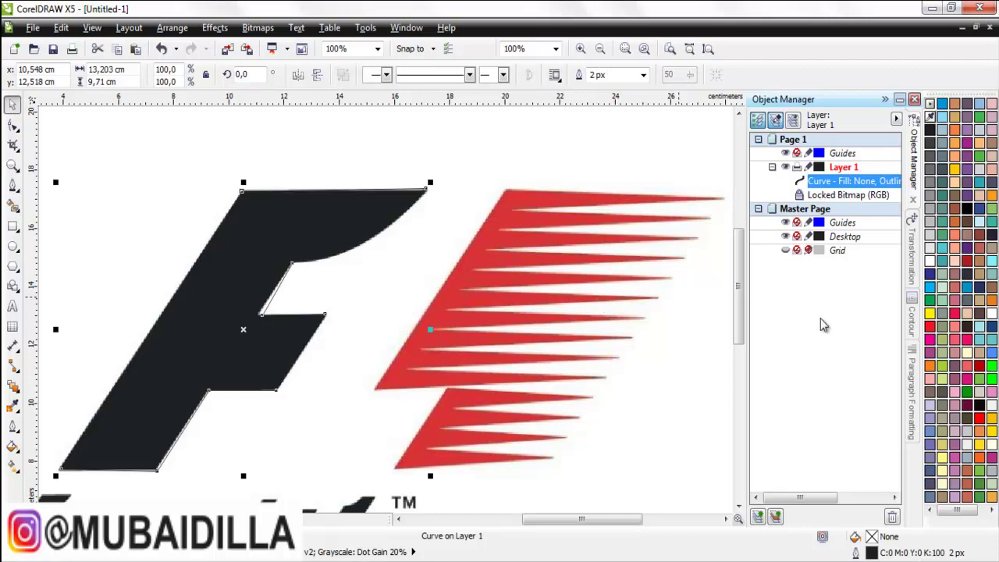
{"action": "right_click", "coordinate": [929, 314]}
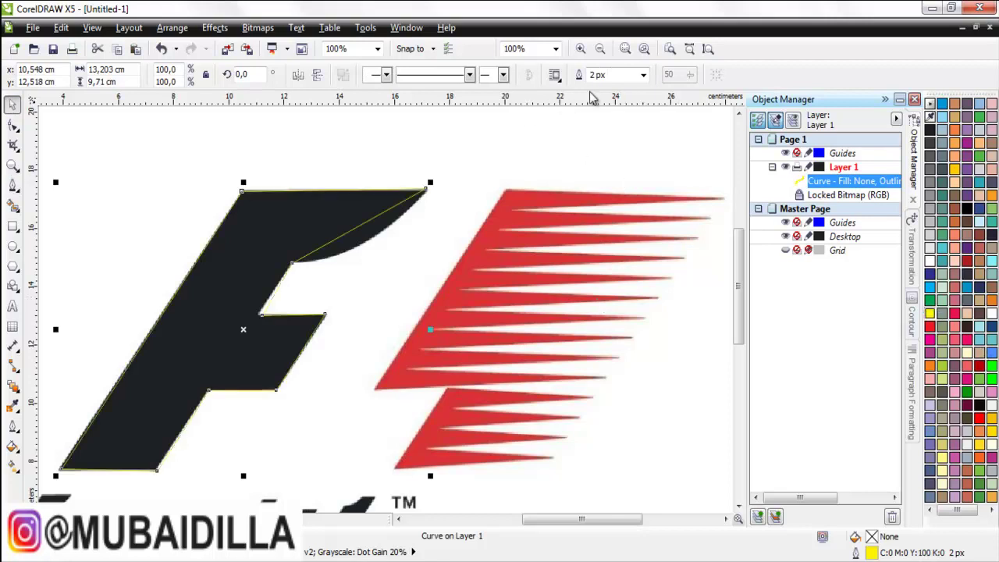
{"action": "left_click", "coordinate": [643, 75]}
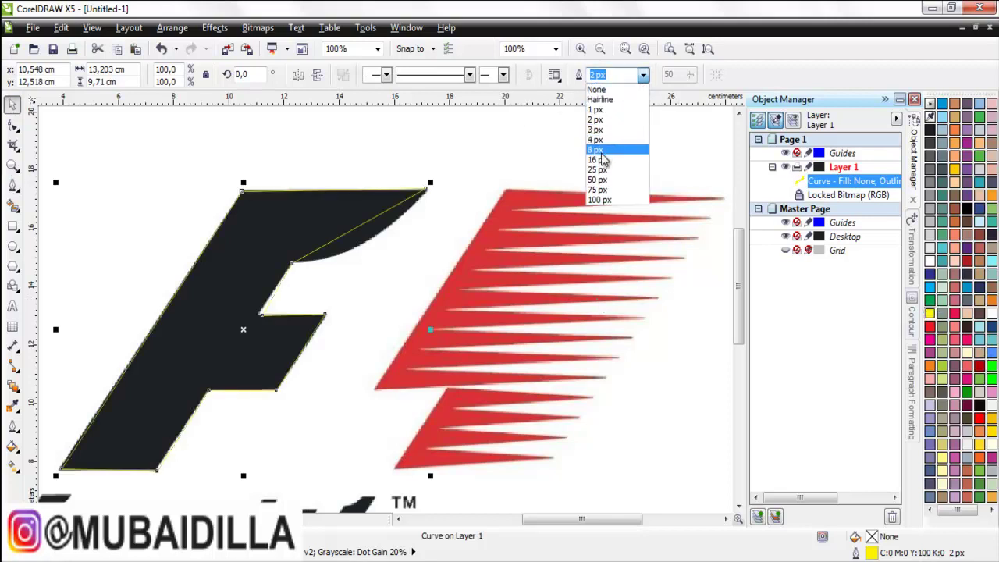
{"action": "left_click", "coordinate": [602, 160]}
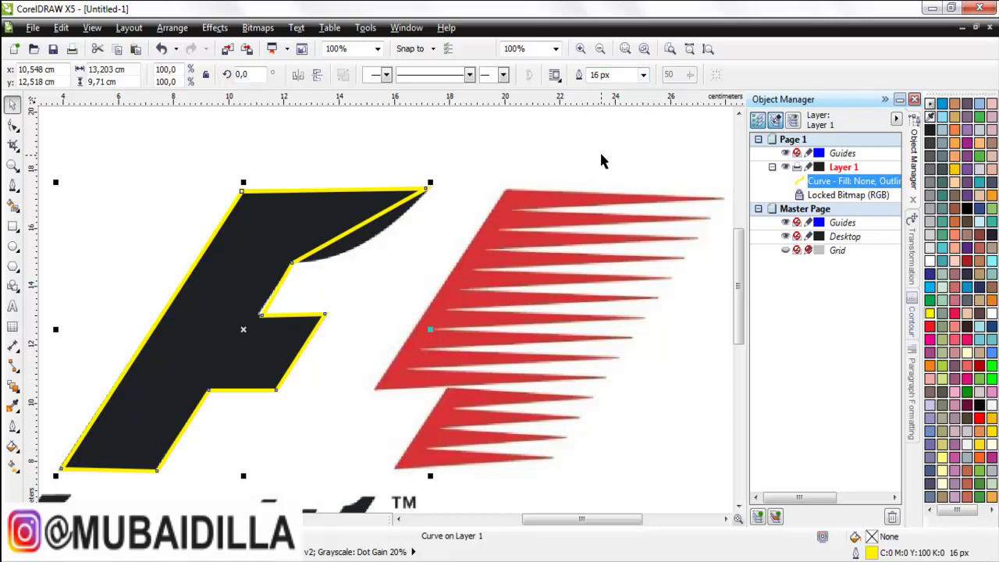
Move the F outline's node at the inner corner above the middle arm onto the artwork's corner
{"action": "left_click", "coordinate": [13, 125]}
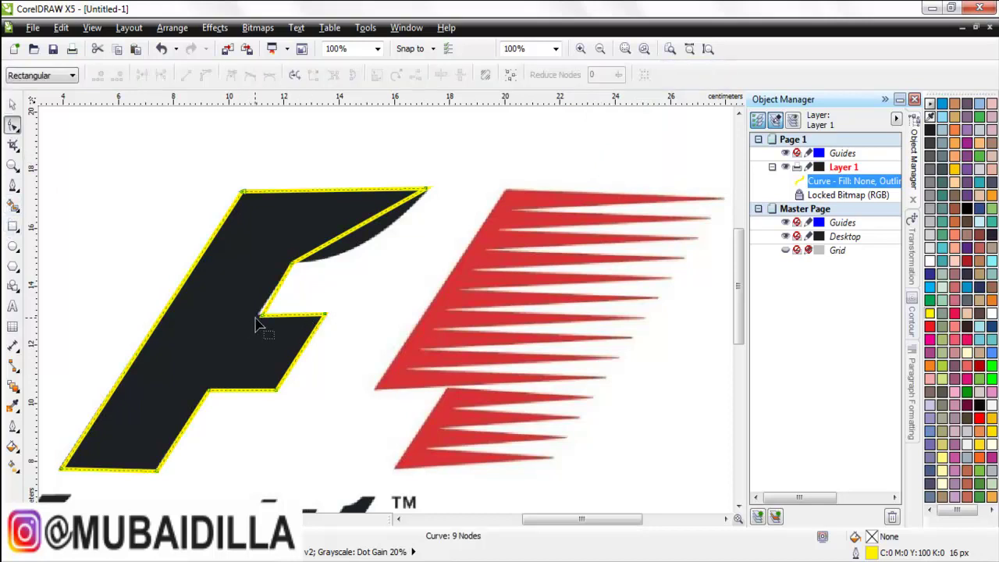
{"action": "scroll", "coordinate": [256, 320], "scroll_direction": "up", "scroll_amount": 2}
{"action": "left_click_drag", "start_coordinate": [195, 312], "coordinate": [186, 306]}
Convert the diagonal segment under the F's top arm to a curve and bend it along the rounded black edge
{"action": "scroll", "coordinate": [217, 349], "scroll_direction": "down", "scroll_amount": 2}
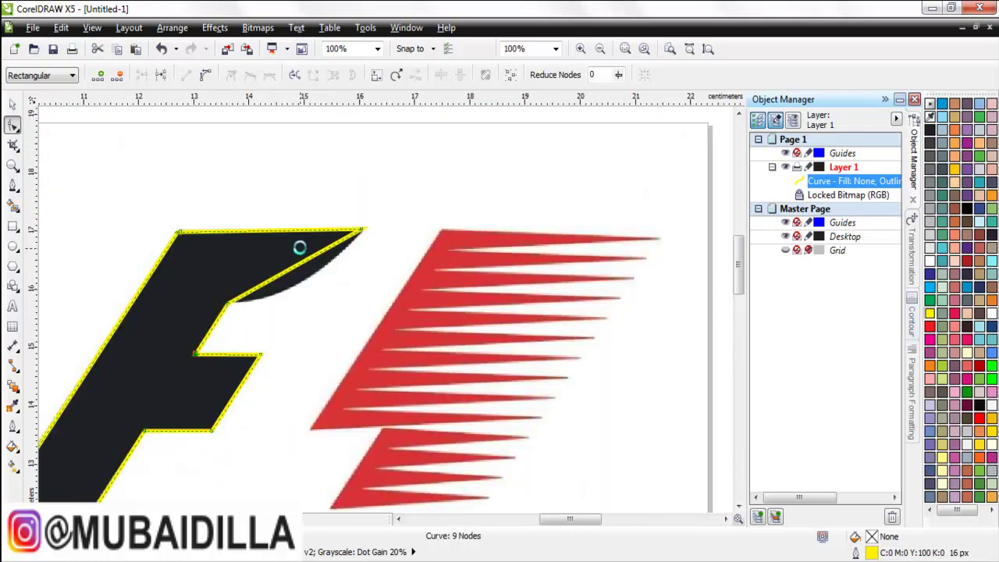
{"action": "scroll", "coordinate": [304, 245], "scroll_direction": "up", "scroll_amount": 1}
{"action": "scroll", "coordinate": [182, 313], "scroll_direction": "up", "scroll_amount": 1}
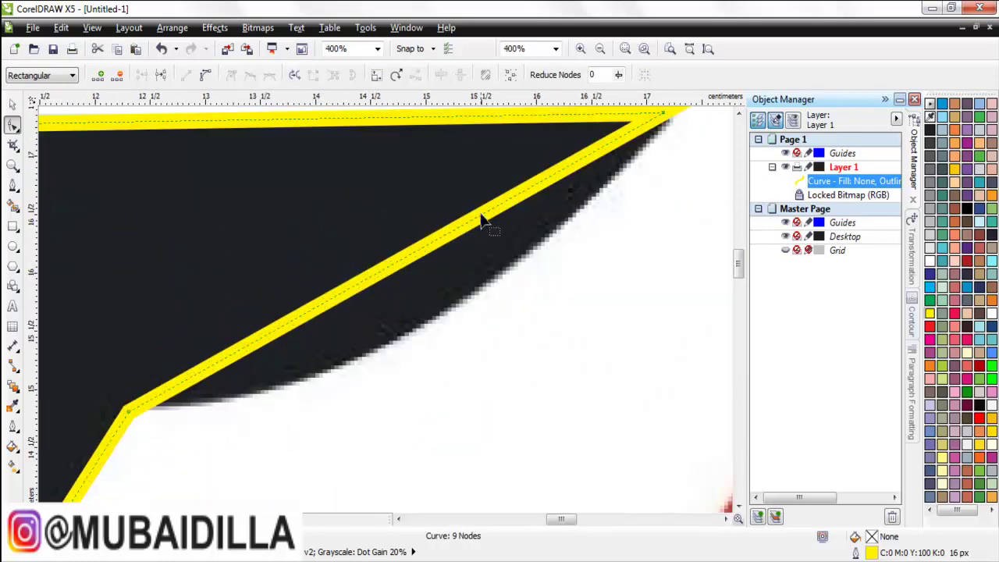
{"action": "right_click", "coordinate": [351, 292]}
{"action": "left_click", "coordinate": [390, 353]}
{"action": "left_click_drag", "start_coordinate": [363, 281], "coordinate": [398, 353]}
Trace the upper red striped shape as a closed four-sided outline, with its slanted right side running along the spike tips
{"action": "scroll", "coordinate": [296, 344], "scroll_direction": "down", "scroll_amount": 6}
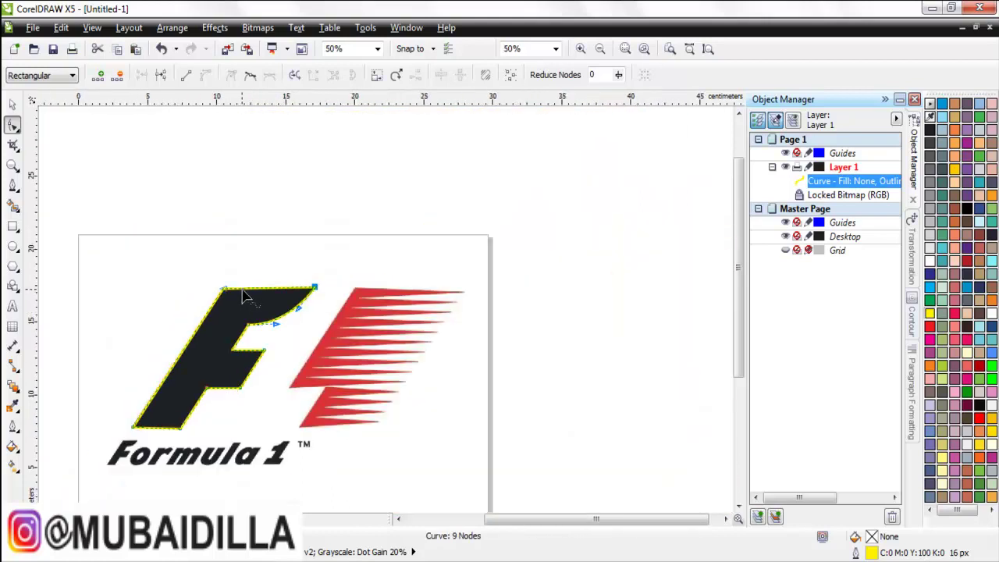
{"action": "scroll", "coordinate": [352, 412], "scroll_direction": "up", "scroll_amount": 2}
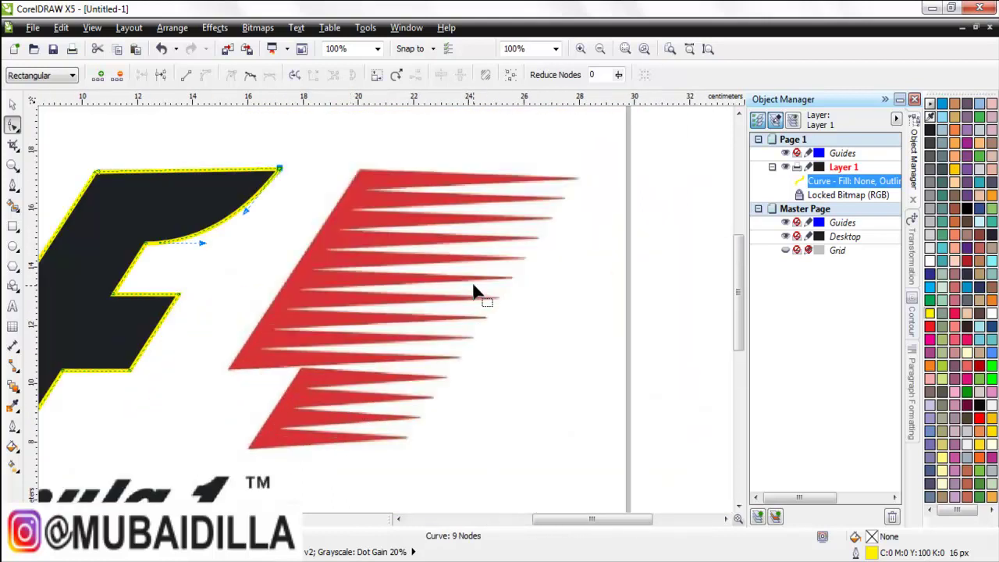
{"action": "left_click", "coordinate": [12, 185]}
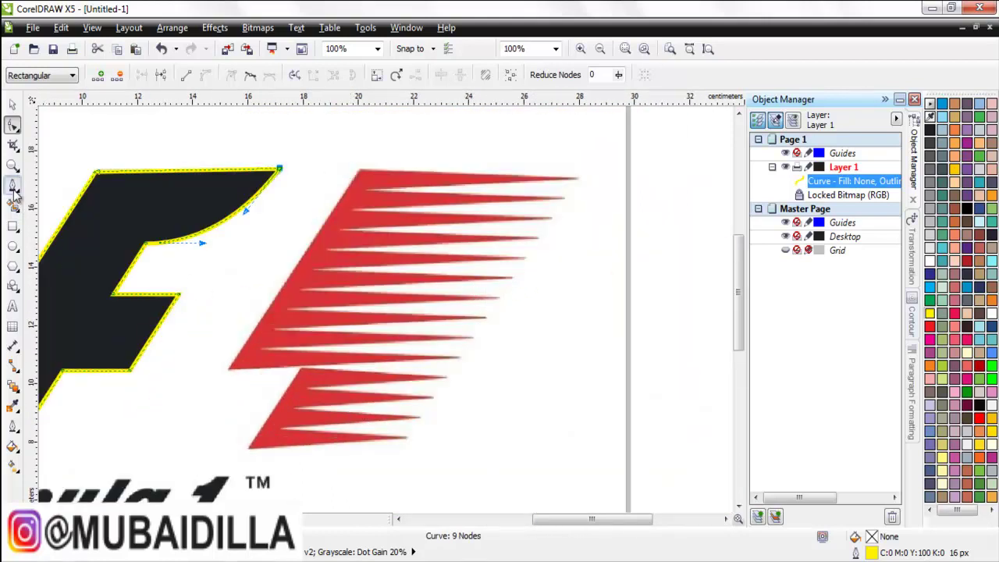
{"action": "left_click", "coordinate": [361, 171]}
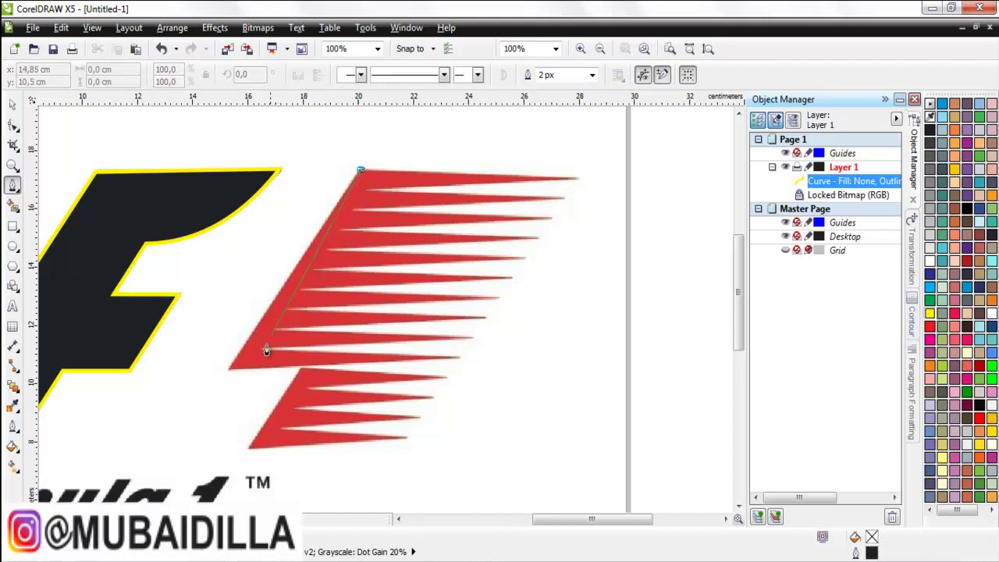
{"action": "left_click", "coordinate": [229, 368]}
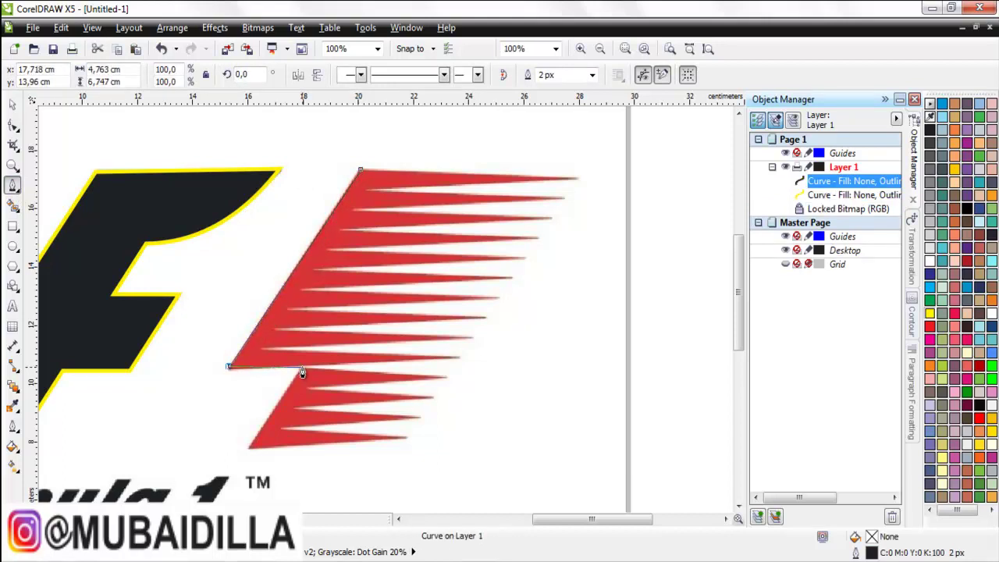
{"action": "scroll", "coordinate": [277, 387], "scroll_direction": "up", "scroll_amount": 1}
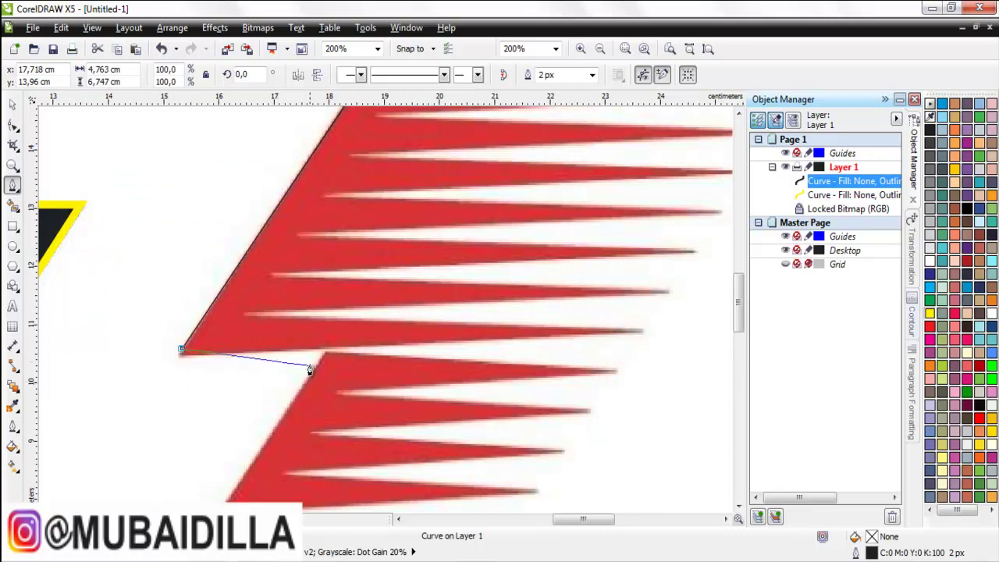
{"action": "scroll", "coordinate": [309, 370], "scroll_direction": "down", "scroll_amount": 1}
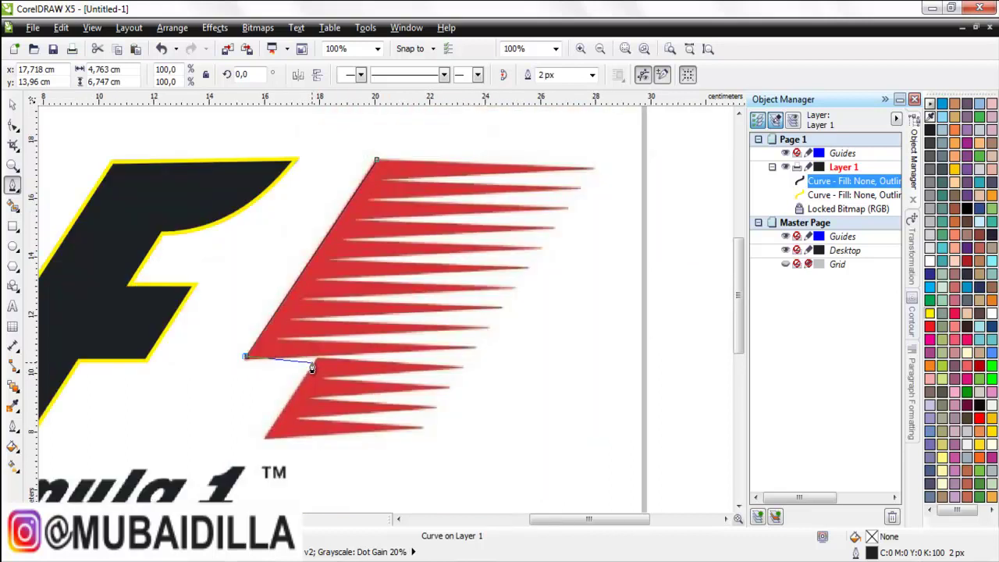
{"action": "left_click", "coordinate": [475, 349]}
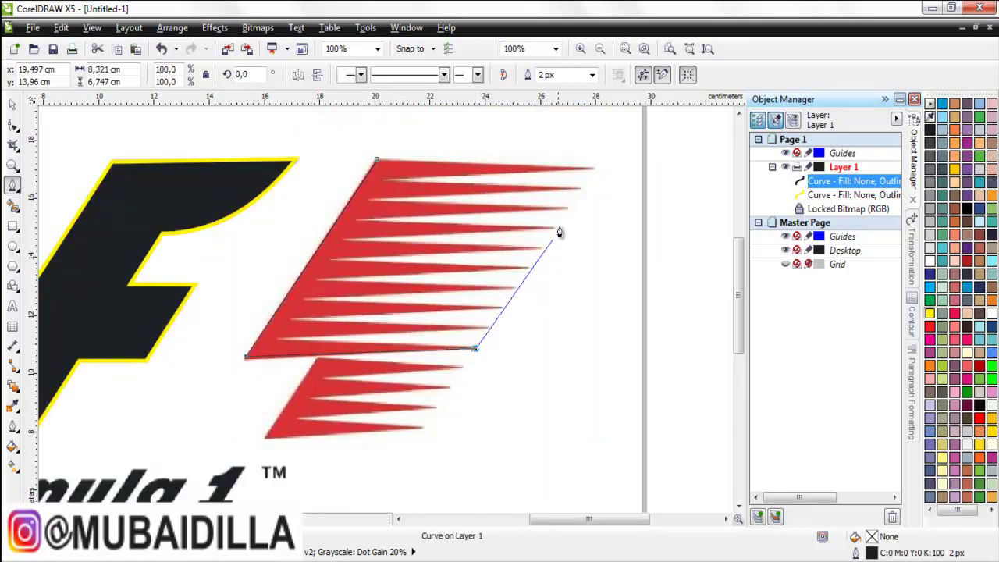
{"action": "left_click", "coordinate": [594, 167]}
{"action": "left_click", "coordinate": [378, 160]}
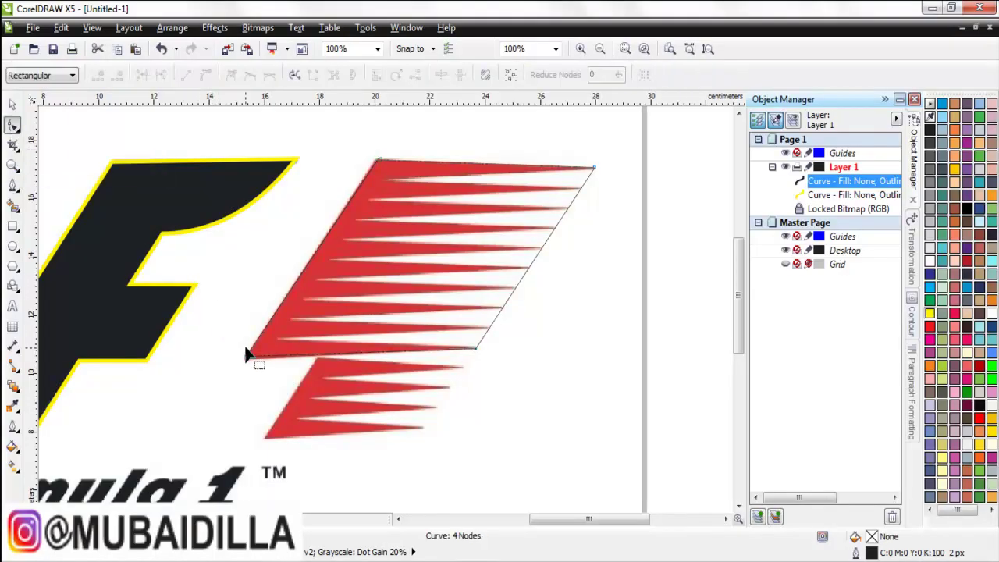
Move the red shape outline's lower-left node onto the artwork's pointed corner
{"action": "scroll", "coordinate": [244, 364], "scroll_direction": "up", "scroll_amount": 5}
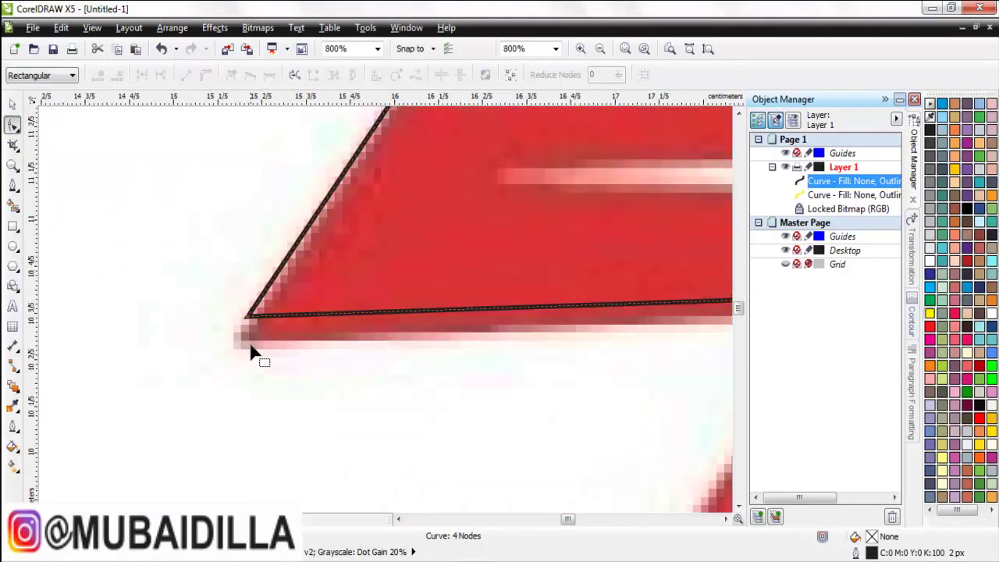
{"action": "left_click_drag", "start_coordinate": [248, 317], "coordinate": [230, 348]}
{"action": "scroll", "coordinate": [176, 348], "scroll_direction": "down", "scroll_amount": 2}
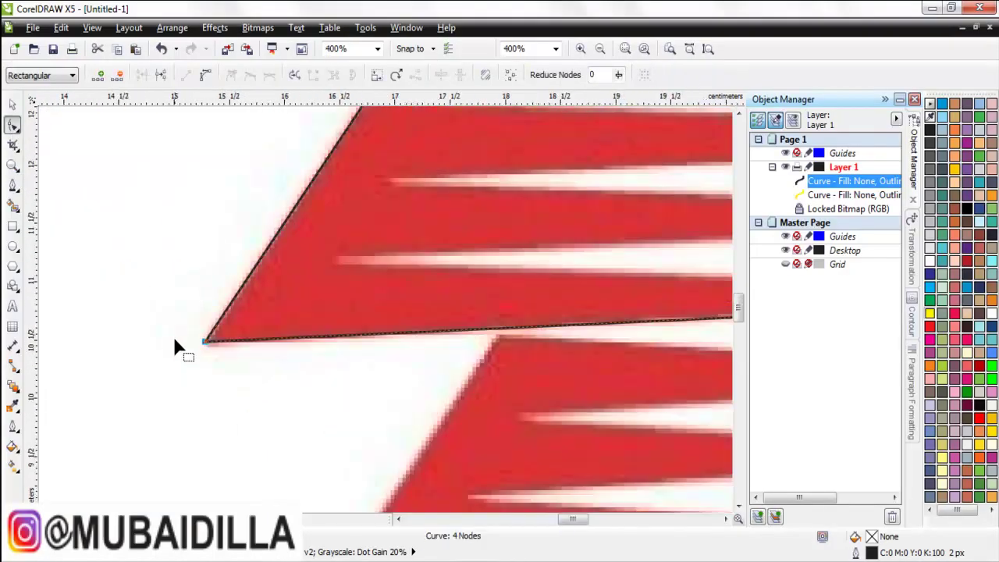
Add nodes on the red outline's slanted right edge at the five spike tips above its lowest corner
{"action": "scroll", "coordinate": [334, 319], "scroll_direction": "down", "scroll_amount": 3}
{"action": "scroll", "coordinate": [429, 281], "scroll_direction": "up", "scroll_amount": 1}
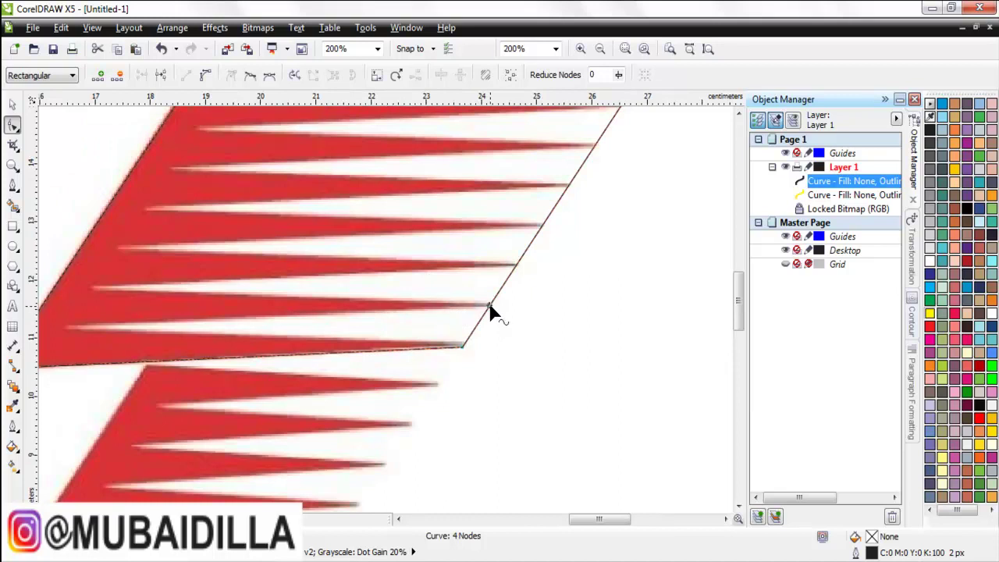
{"action": "double_click", "coordinate": [515, 268]}
{"action": "scroll", "coordinate": [512, 279], "scroll_direction": "down", "scroll_amount": 1}
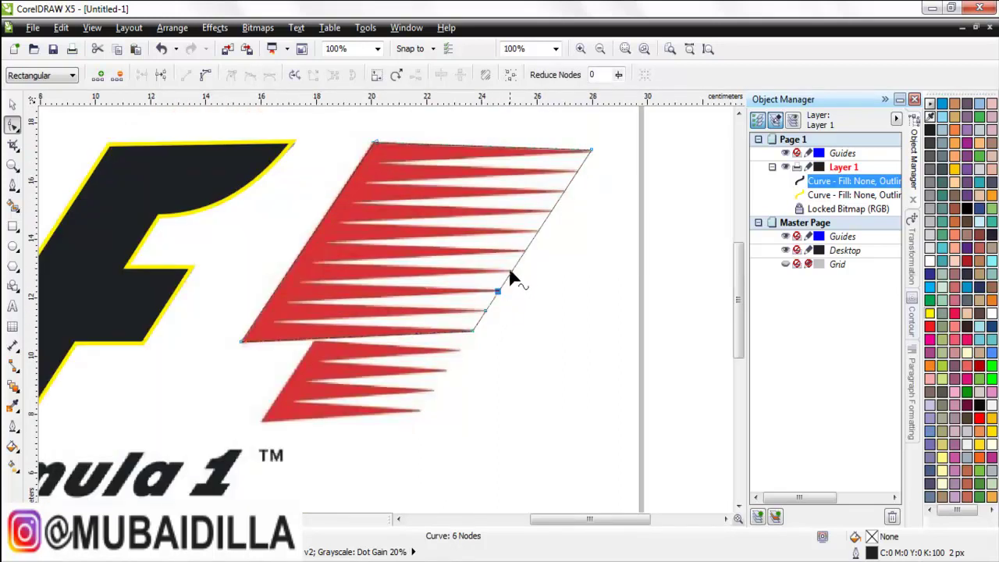
{"action": "scroll", "coordinate": [515, 281], "scroll_direction": "up", "scroll_amount": 1}
{"action": "double_click", "coordinate": [512, 273]}
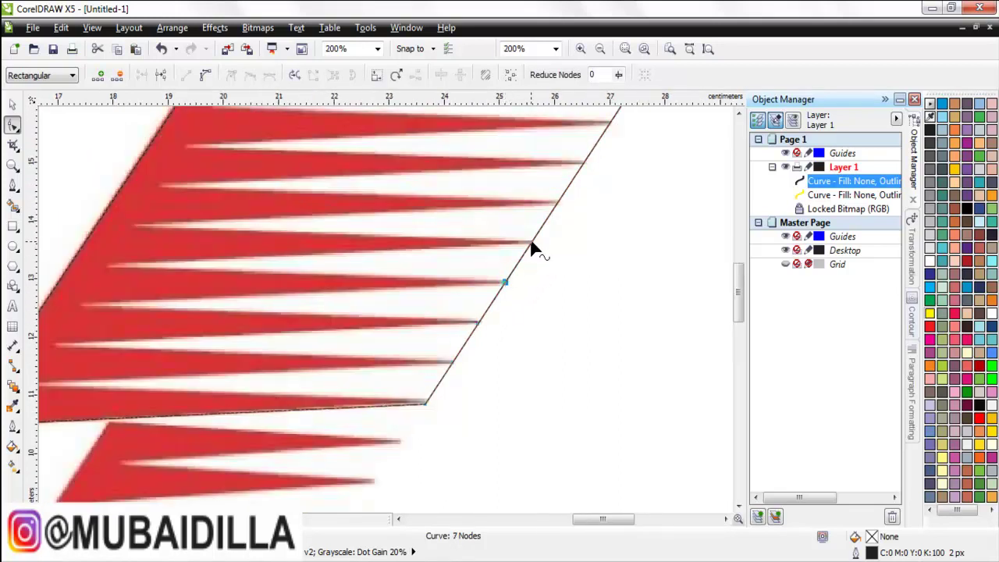
{"action": "double_click", "coordinate": [531, 243]}
{"action": "scroll", "coordinate": [513, 263], "scroll_direction": "down", "scroll_amount": 1}
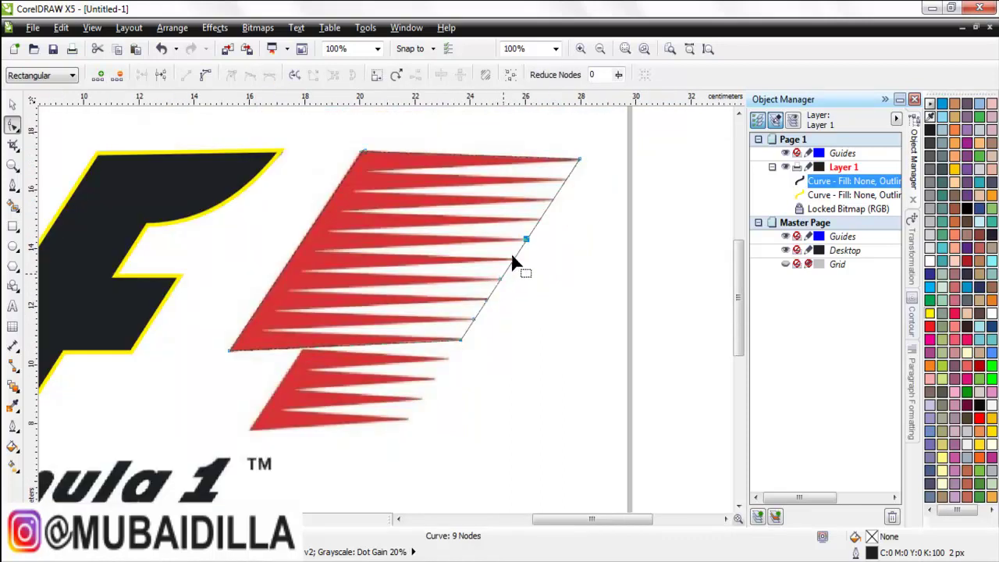
Add nodes at the remaining three upper spike tips on the red outline's slanted right edge
{"action": "scroll", "coordinate": [577, 191], "scroll_direction": "up", "scroll_amount": 1}
{"action": "double_click", "coordinate": [555, 176]}
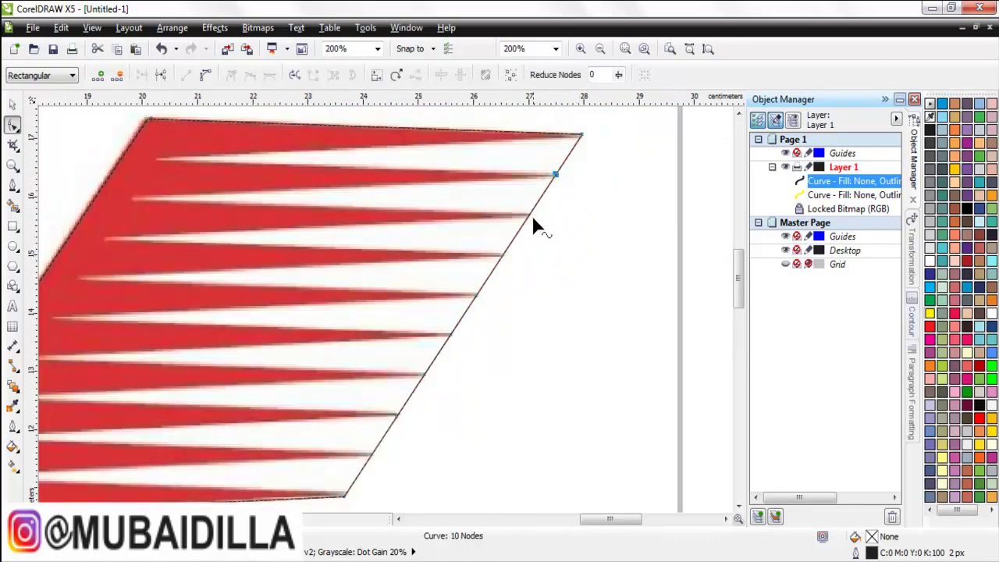
{"action": "double_click", "coordinate": [529, 216]}
{"action": "double_click", "coordinate": [504, 256]}
Add nodes midway between the upper spike tips and move them to the inner ends of the top four white notches
{"action": "scroll", "coordinate": [469, 216], "scroll_direction": "down", "scroll_amount": 1}
{"action": "scroll", "coordinate": [468, 216], "scroll_direction": "up", "scroll_amount": 1}
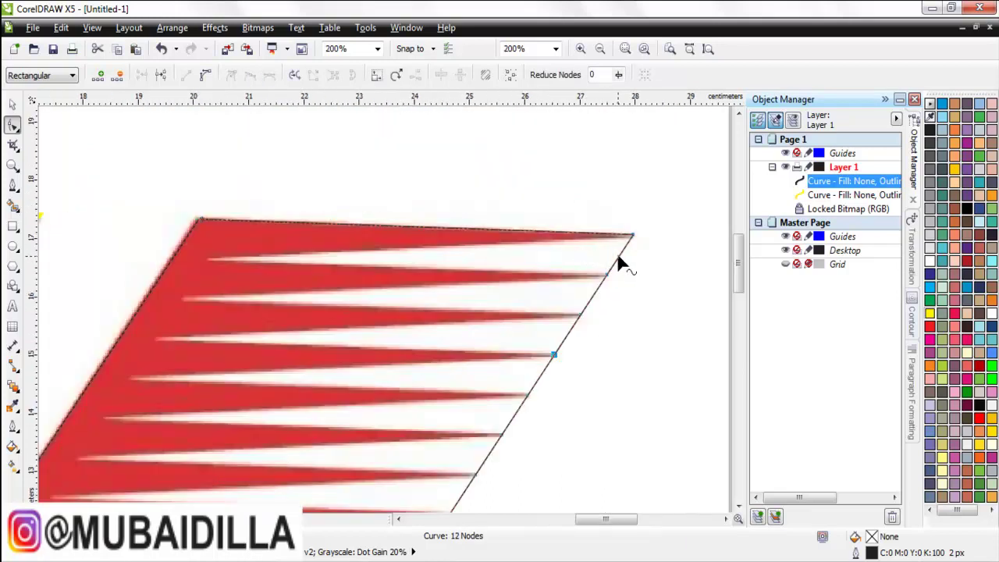
{"action": "left_click_drag", "start_coordinate": [617, 263], "coordinate": [211, 260]}
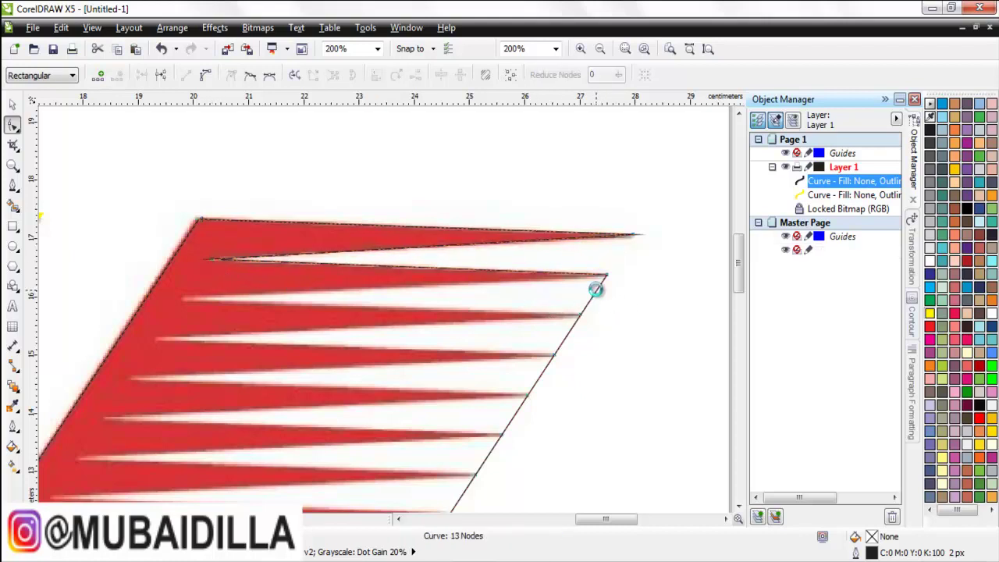
{"action": "double_click", "coordinate": [595, 291]}
{"action": "left_click_drag", "start_coordinate": [597, 292], "coordinate": [195, 301]}
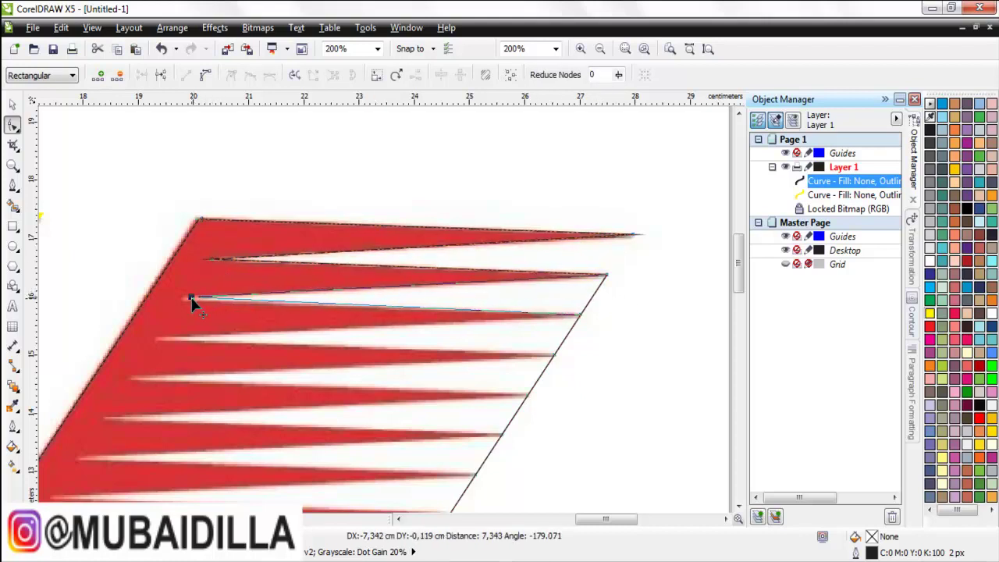
{"action": "left_click", "coordinate": [570, 333]}
{"action": "double_click", "coordinate": [572, 336]}
{"action": "left_click_drag", "start_coordinate": [572, 336], "coordinate": [164, 338]}
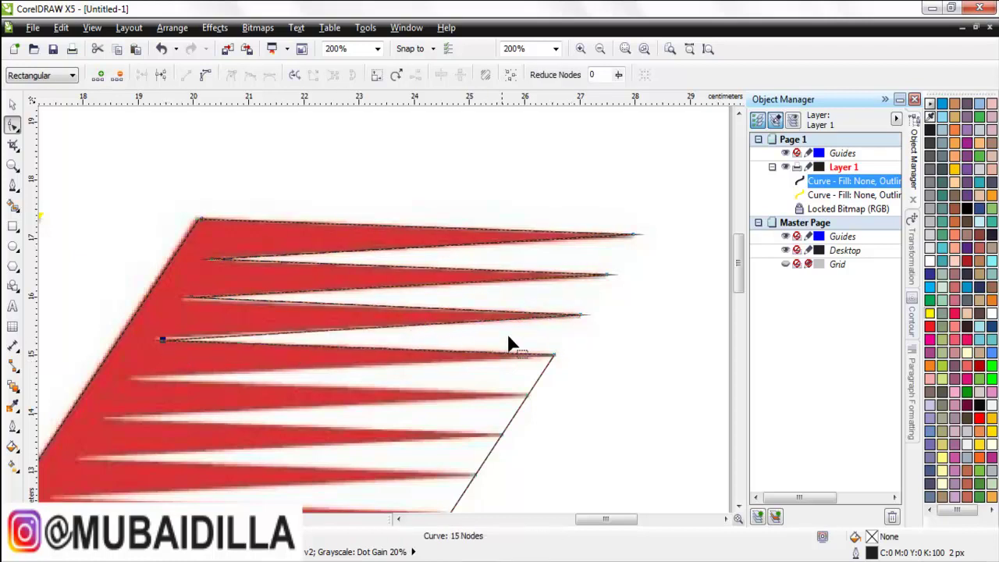
{"action": "double_click", "coordinate": [540, 379]}
{"action": "left_click_drag", "start_coordinate": [542, 381], "coordinate": [149, 383]}
Add nodes between the spike tips on the red outline's slanted right edge and move them into the fifth and sixth white notches
{"action": "scroll", "coordinate": [639, 304], "scroll_direction": "down", "scroll_amount": 1}
{"action": "scroll", "coordinate": [560, 400], "scroll_direction": "up", "scroll_amount": 1}
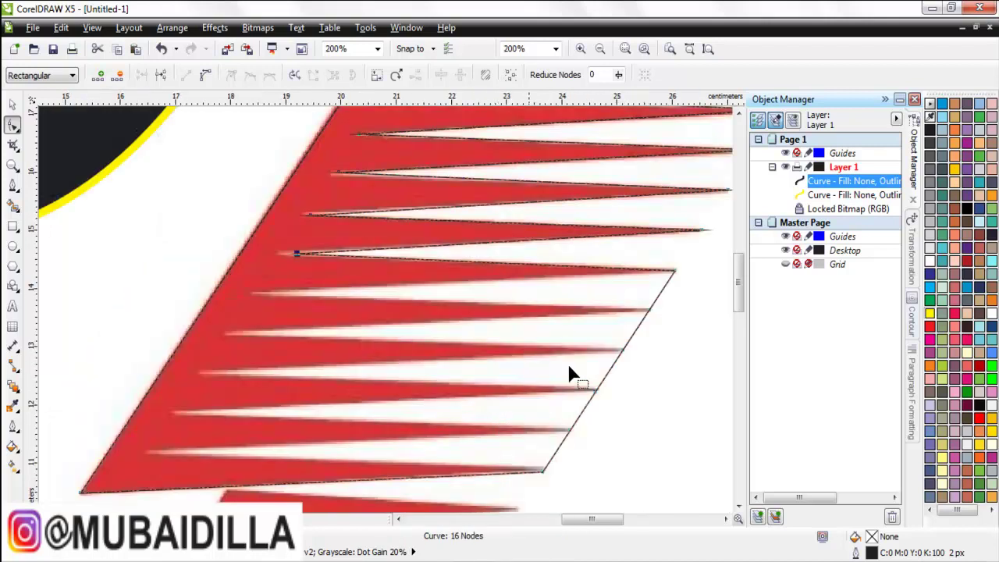
{"action": "double_click", "coordinate": [662, 291]}
{"action": "left_click_drag", "start_coordinate": [662, 290], "coordinate": [261, 292]}
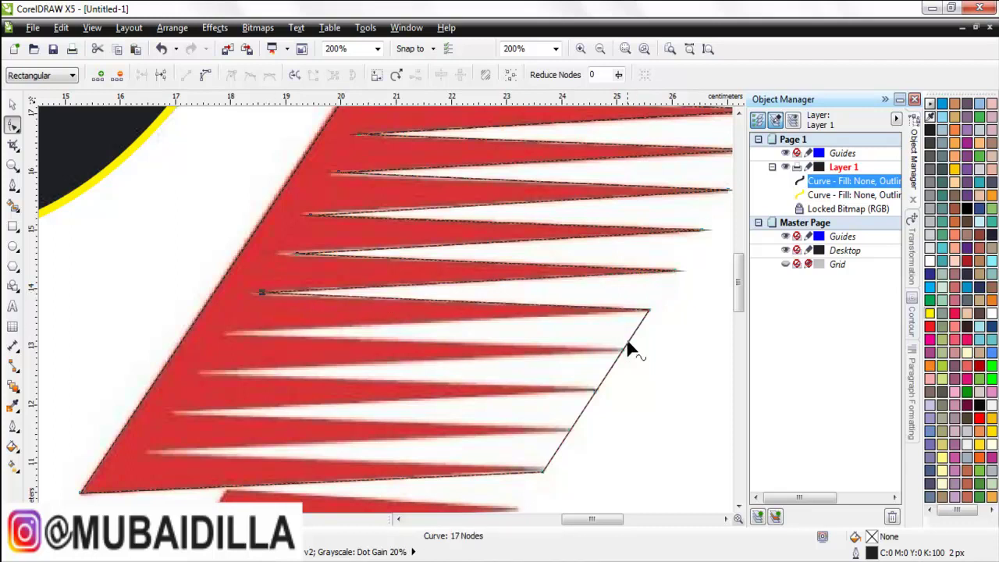
{"action": "double_click", "coordinate": [636, 329]}
{"action": "left_click_drag", "start_coordinate": [630, 331], "coordinate": [249, 335]}
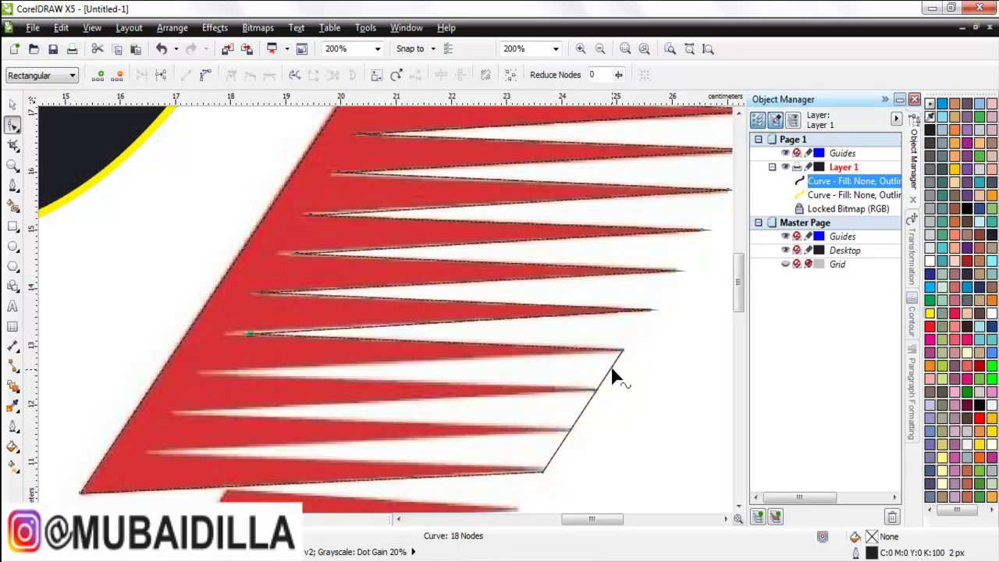
Add nodes midway between the lowest spike tips of the upper red outline and move them to the inner ends of the last three notches
{"action": "double_click", "coordinate": [610, 369]}
{"action": "left_click_drag", "start_coordinate": [610, 368], "coordinate": [212, 373]}
{"action": "double_click", "coordinate": [582, 414]}
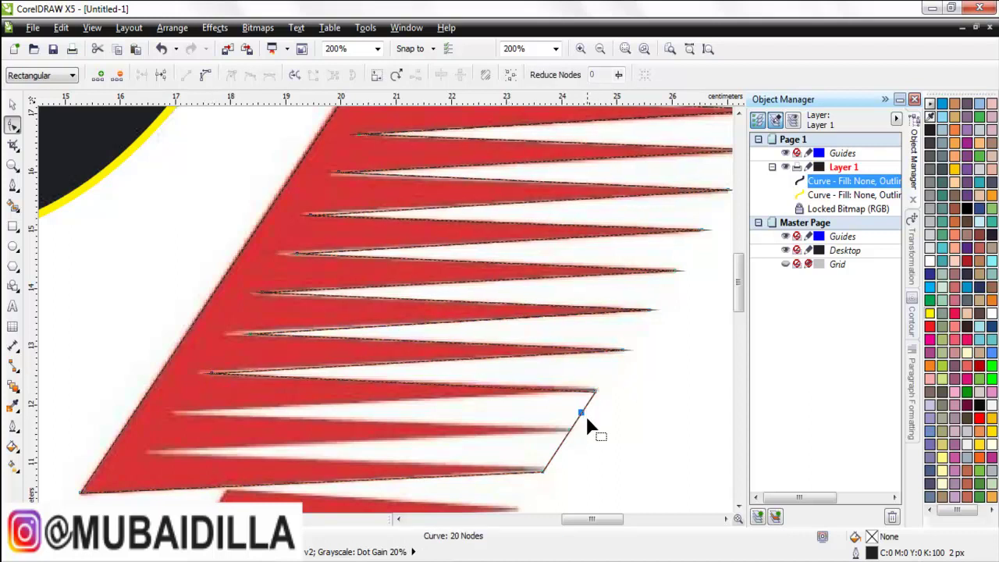
{"action": "left_click_drag", "start_coordinate": [581, 414], "coordinate": [189, 414]}
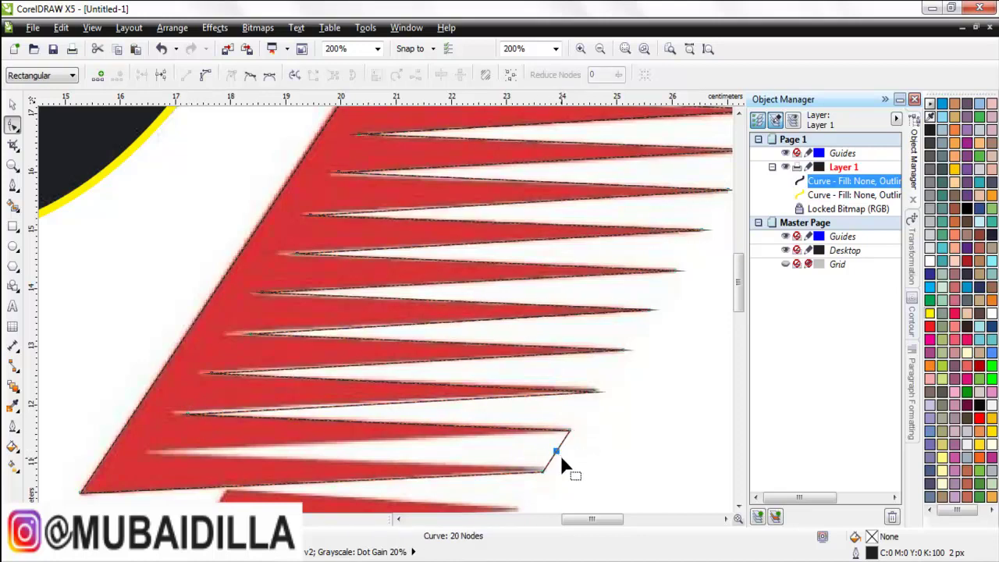
{"action": "double_click", "coordinate": [557, 457]}
{"action": "left_click_drag", "start_coordinate": [557, 457], "coordinate": [163, 457]}
Draw a closed four-corner outline around the lower red spiked shape, about 7.2 by 2.7 cm
{"action": "scroll", "coordinate": [651, 311], "scroll_direction": "down", "scroll_amount": 1}
{"action": "scroll", "coordinate": [590, 310], "scroll_direction": "down", "scroll_amount": 1}
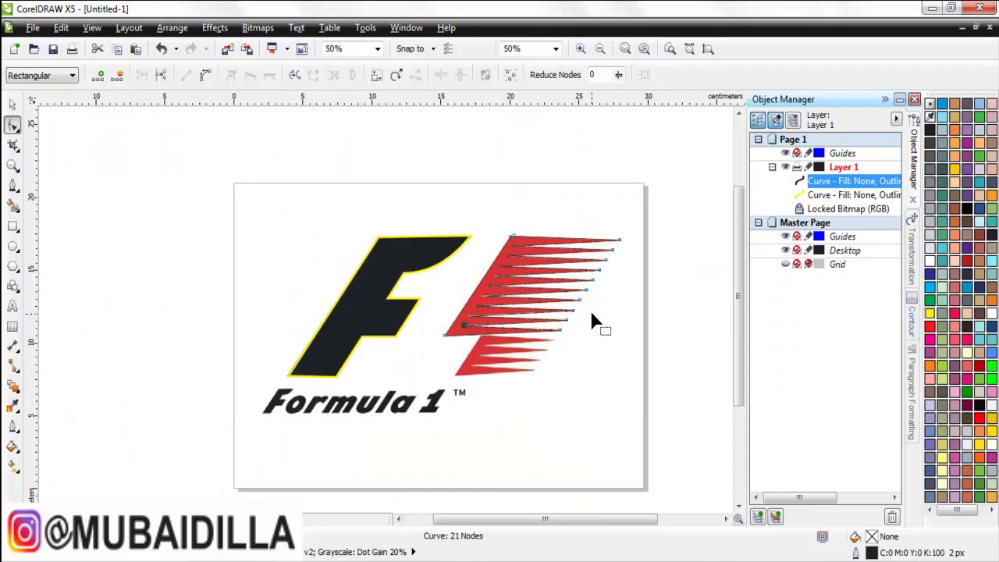
{"action": "scroll", "coordinate": [590, 313], "scroll_direction": "up", "scroll_amount": 1}
{"action": "scroll", "coordinate": [438, 422], "scroll_direction": "up", "scroll_amount": 1}
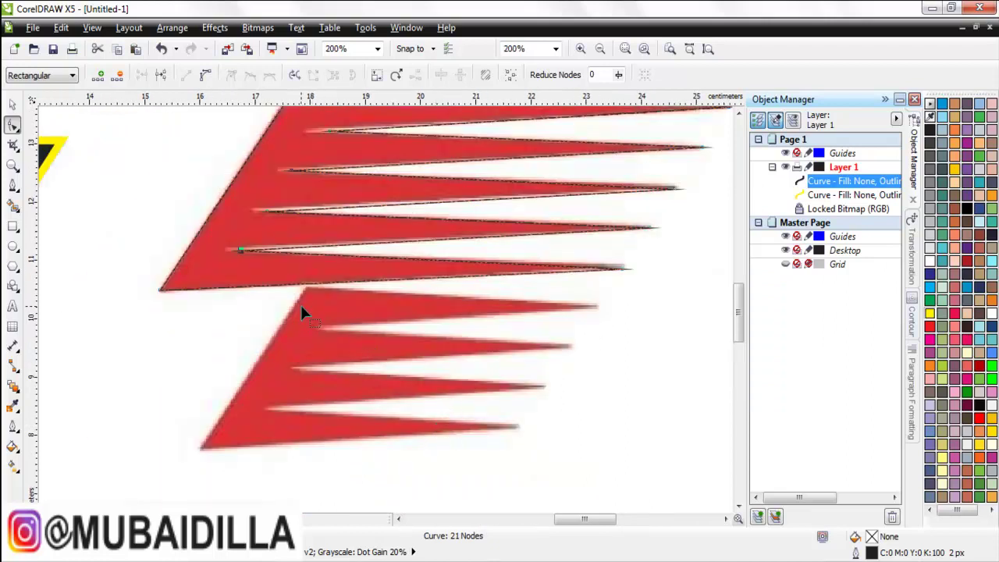
{"action": "left_click", "coordinate": [13, 185]}
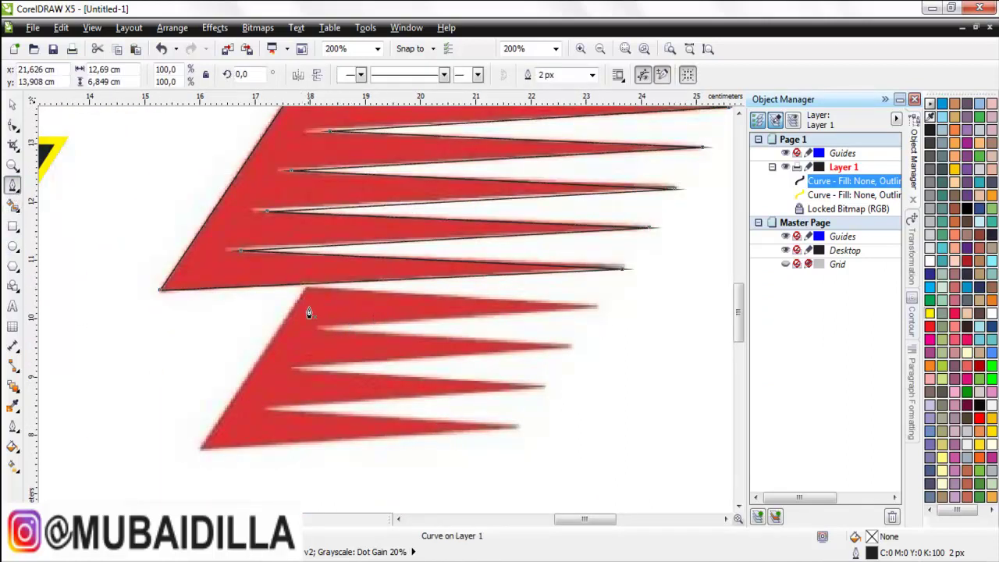
{"action": "left_click", "coordinate": [201, 447]}
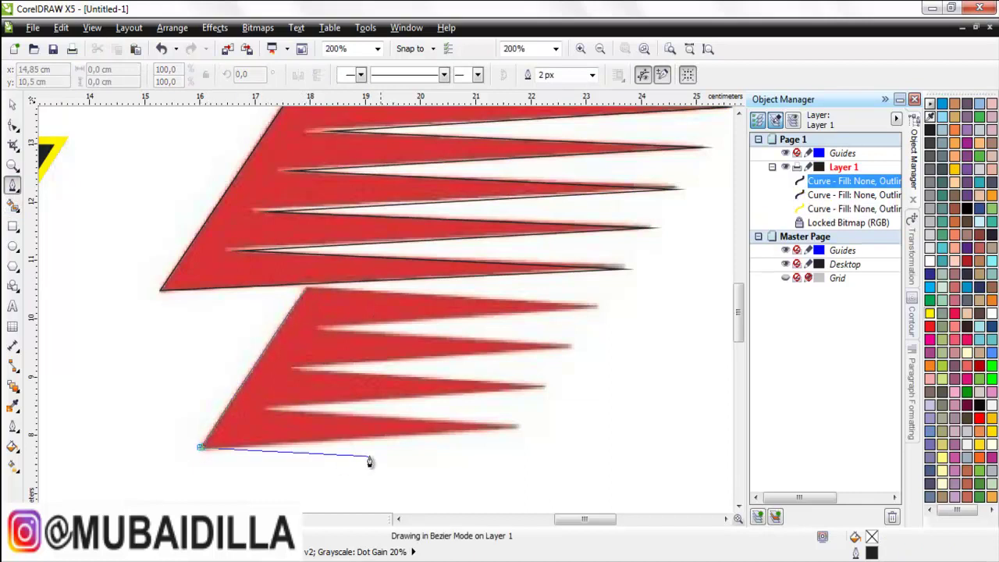
{"action": "left_click", "coordinate": [517, 428]}
{"action": "left_click", "coordinate": [518, 429]}
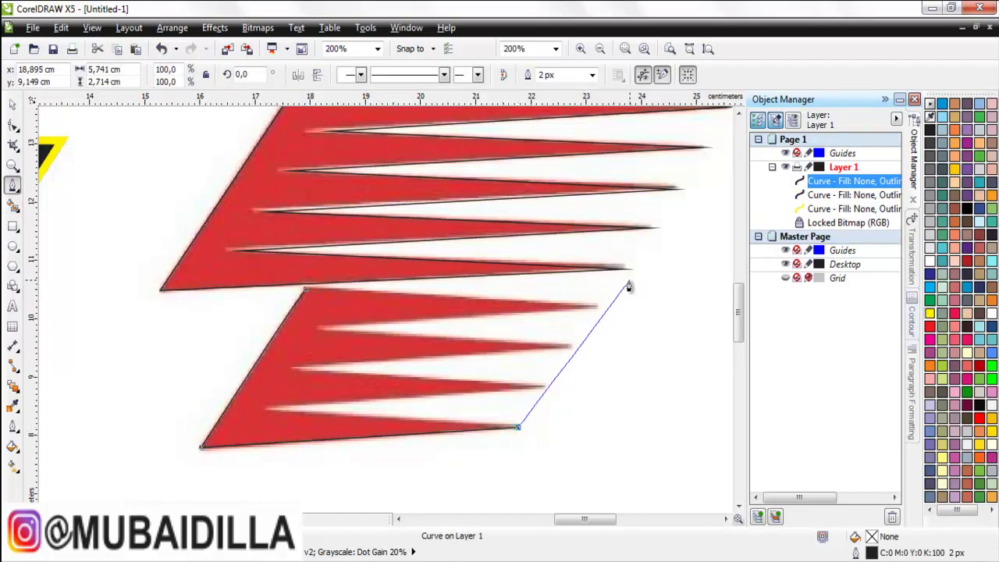
{"action": "left_click", "coordinate": [597, 305]}
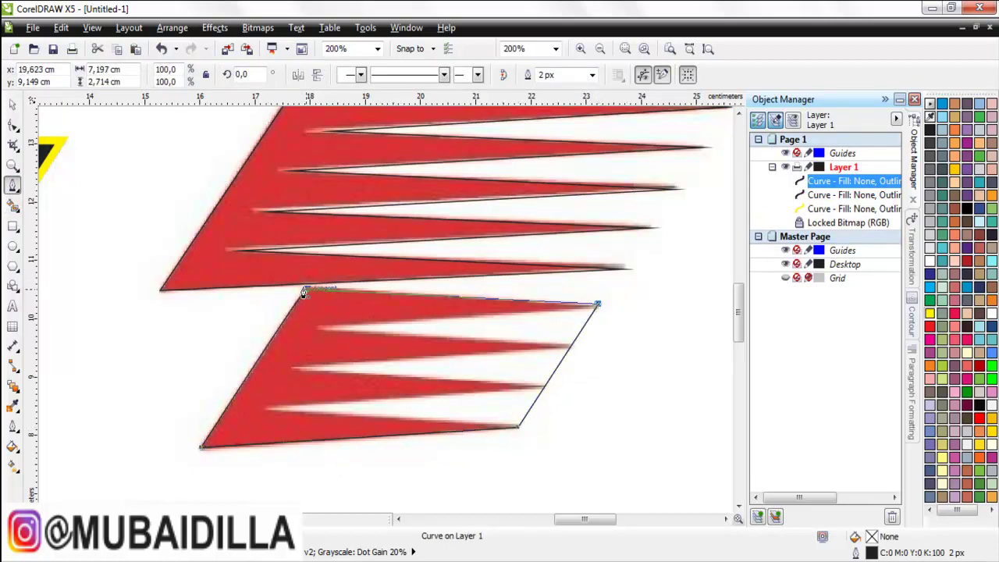
{"action": "left_click", "coordinate": [300, 289]}
Add nodes at the two middle spike tips on the lower red outline's slanted right edge
{"action": "left_click", "coordinate": [13, 125]}
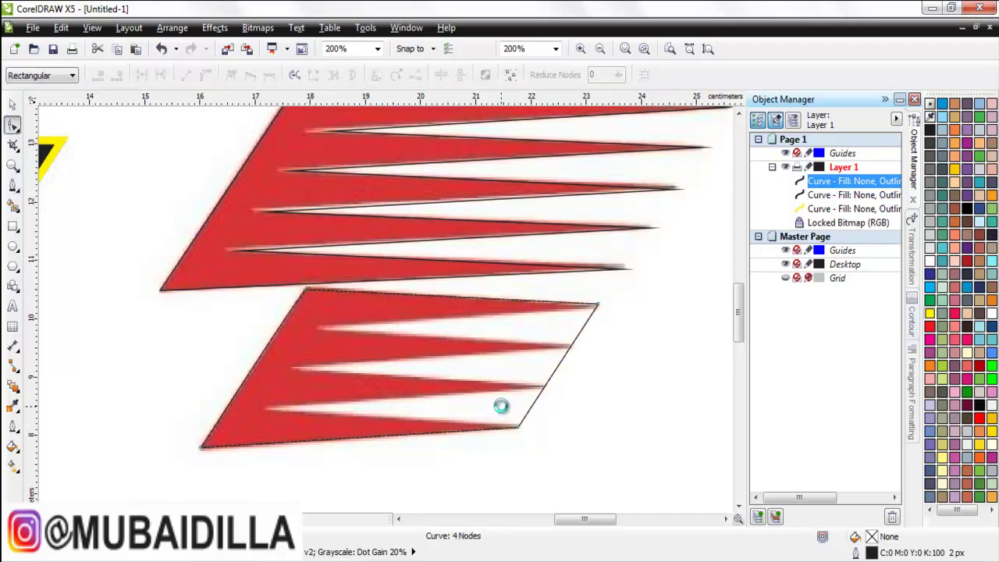
{"action": "scroll", "coordinate": [499, 407], "scroll_direction": "up", "scroll_amount": 1}
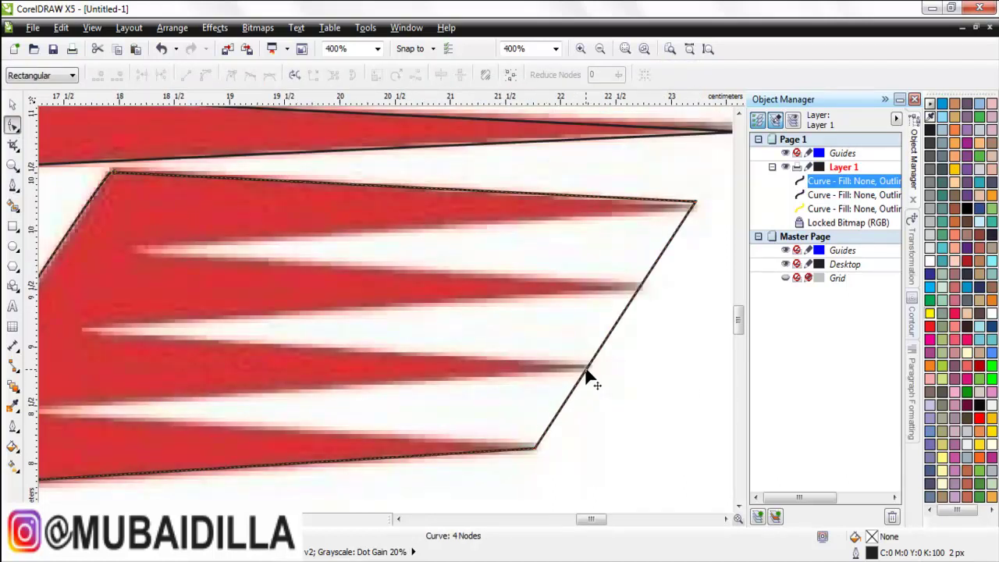
{"action": "double_click", "coordinate": [586, 370]}
{"action": "double_click", "coordinate": [640, 293]}
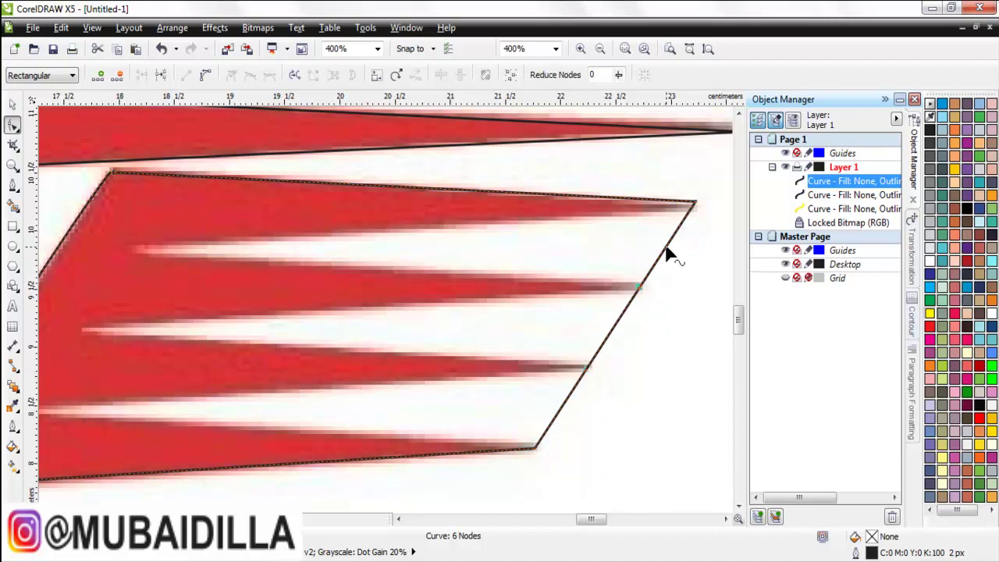
Add nodes midway between the lower outline's spike tips and move them to the inner ends of its three white notches
{"action": "double_click", "coordinate": [669, 252]}
{"action": "left_click_drag", "start_coordinate": [668, 252], "coordinate": [156, 252]}
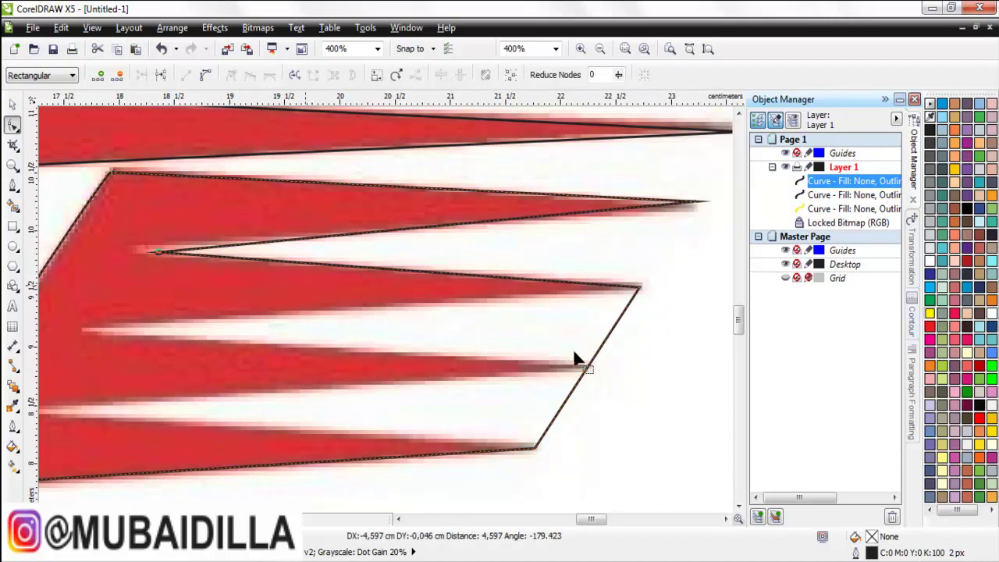
{"action": "double_click", "coordinate": [614, 336]}
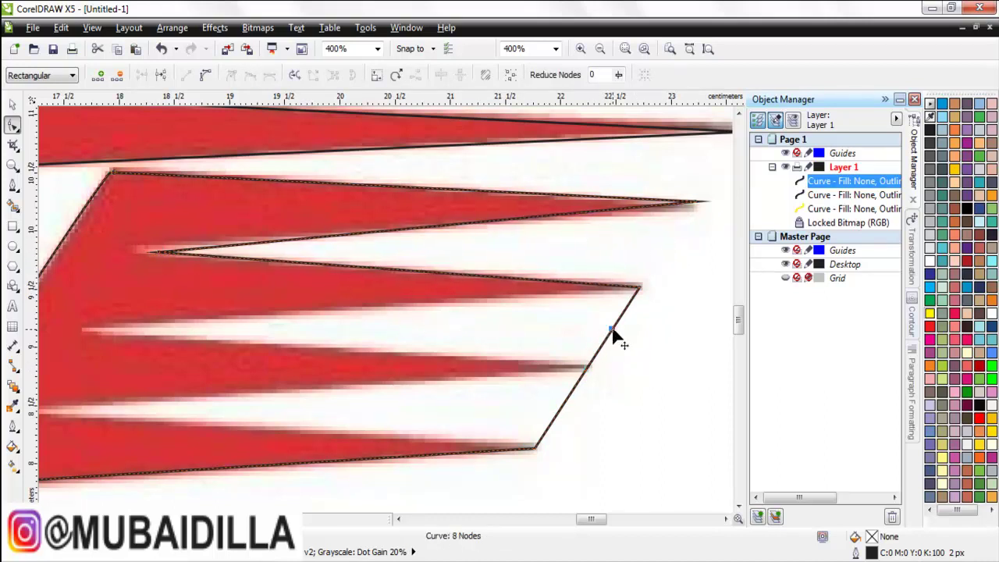
{"action": "left_click_drag", "start_coordinate": [614, 336], "coordinate": [101, 327]}
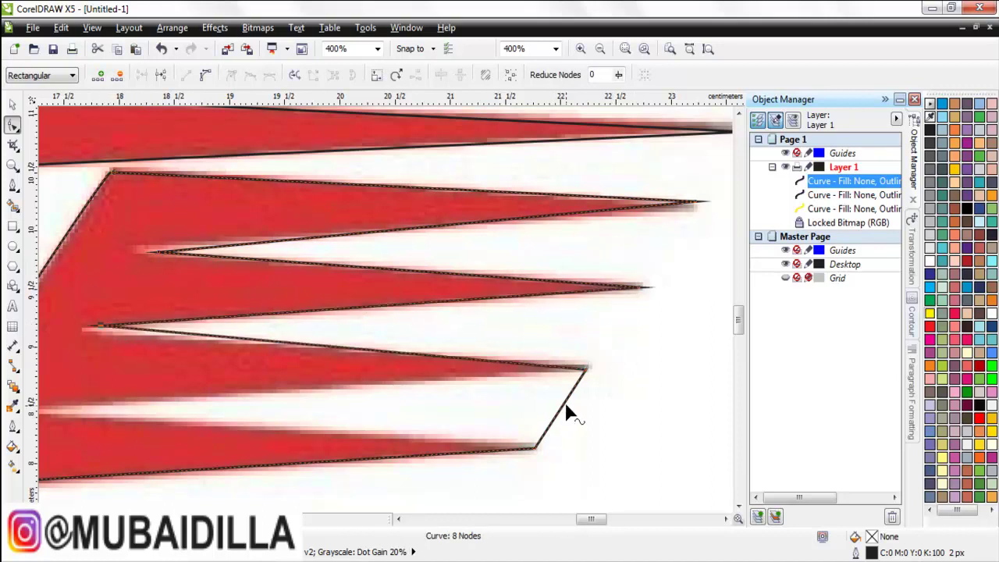
{"action": "double_click", "coordinate": [562, 403]}
{"action": "left_click_drag", "start_coordinate": [562, 403], "coordinate": [83, 412]}
Move all three traced curves about 36 cm to the right, off the page and clear of the bitmap
{"action": "scroll", "coordinate": [461, 401], "scroll_direction": "down", "scroll_amount": 1}
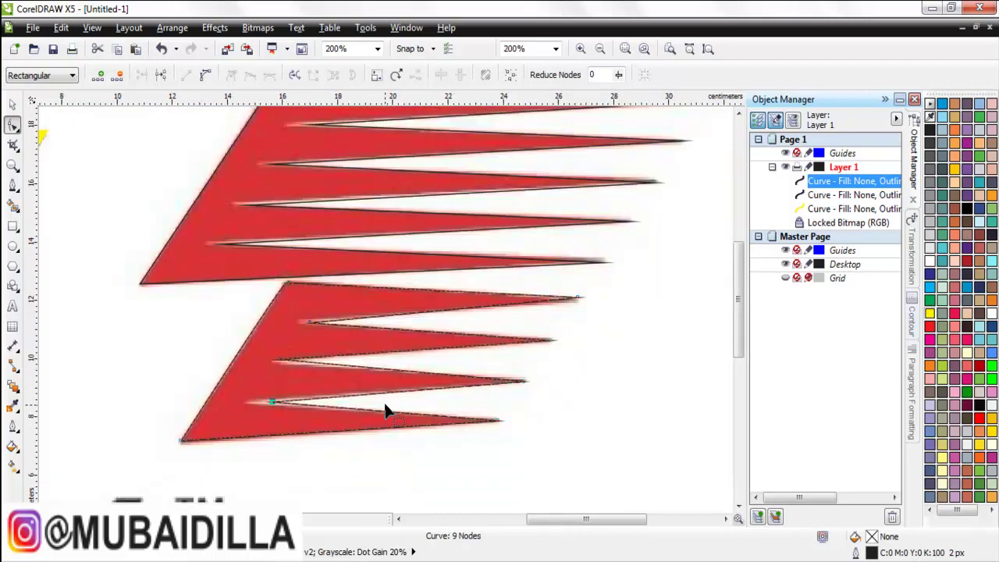
{"action": "scroll", "coordinate": [386, 411], "scroll_direction": "down", "scroll_amount": 2}
{"action": "left_click", "coordinate": [13, 104]}
{"action": "left_click_drag", "start_coordinate": [77, 188], "coordinate": [549, 421]}
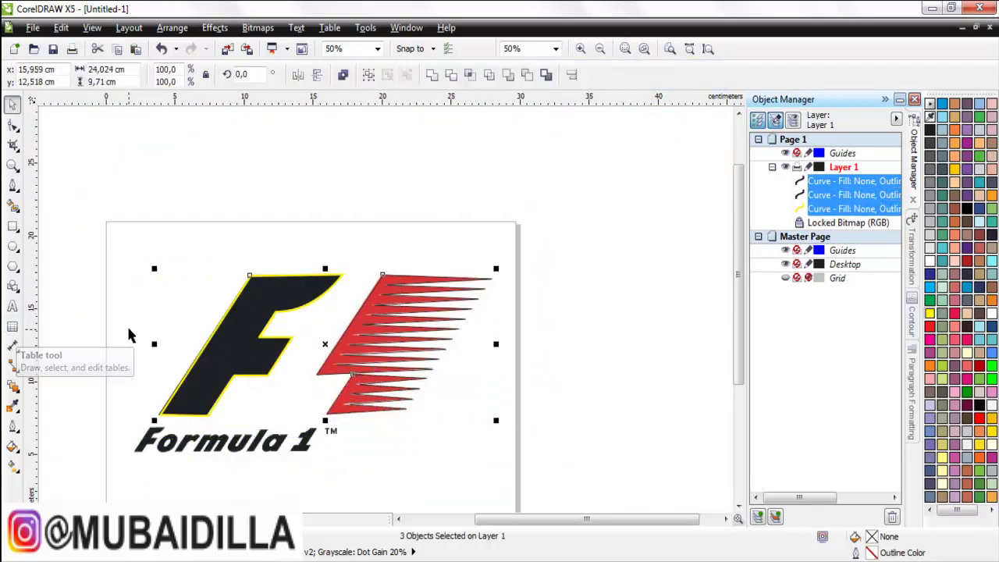
{"action": "scroll", "coordinate": [155, 338], "scroll_direction": "down", "scroll_amount": 1}
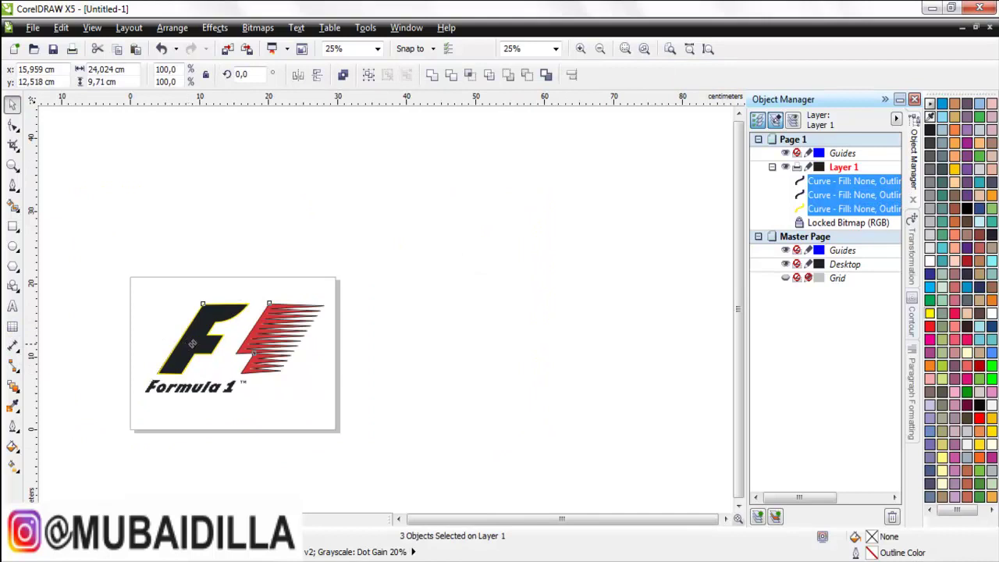
{"action": "left_click_drag", "start_coordinate": [187, 344], "coordinate": [435, 341]}
{"action": "left_click", "coordinate": [530, 328]}
Fill the F curve with black, C:100 M:100 Y:100 K:100
{"action": "scroll", "coordinate": [530, 328], "scroll_direction": "up", "scroll_amount": 1}
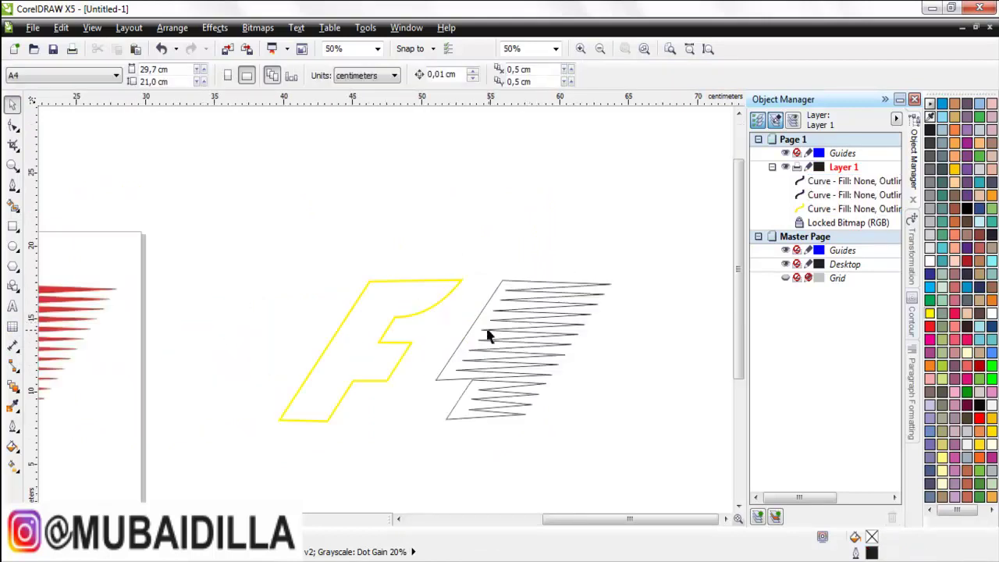
{"action": "left_click", "coordinate": [391, 326]}
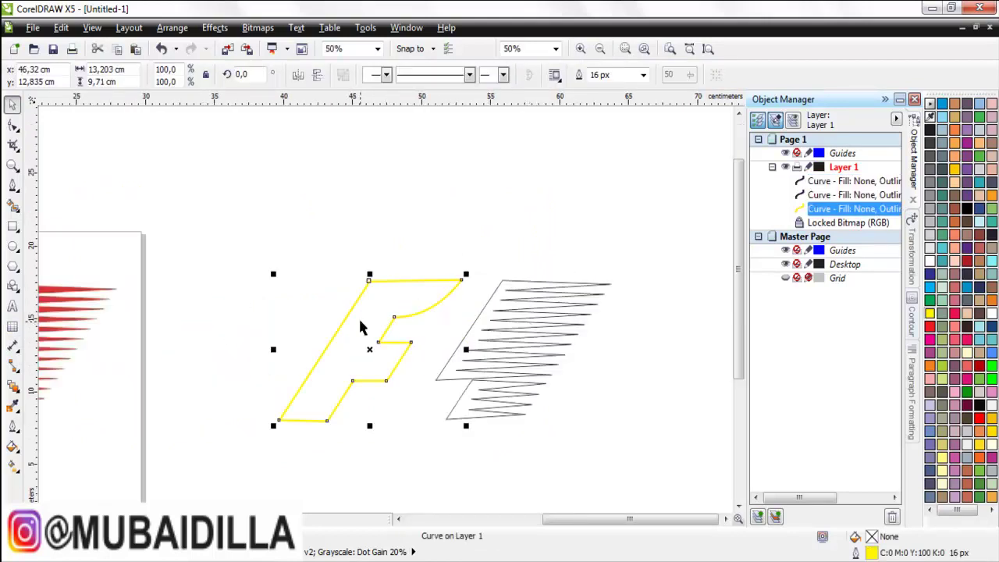
{"action": "left_click", "coordinate": [968, 209]}
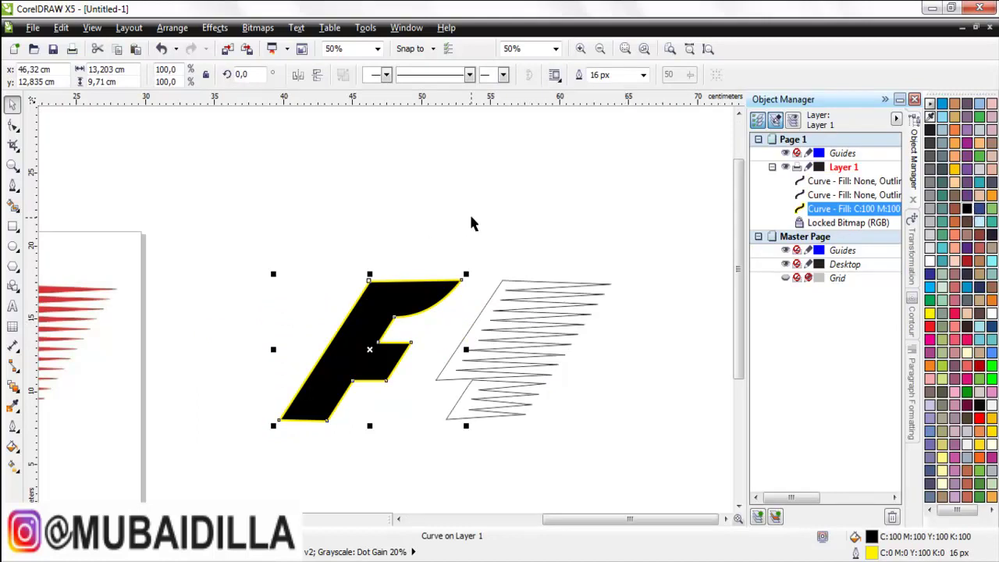
Fill both spiked stripe curves with bright red, #FF0000
{"action": "left_click", "coordinate": [426, 244]}
{"action": "left_click_drag", "start_coordinate": [426, 244], "coordinate": [665, 448]}
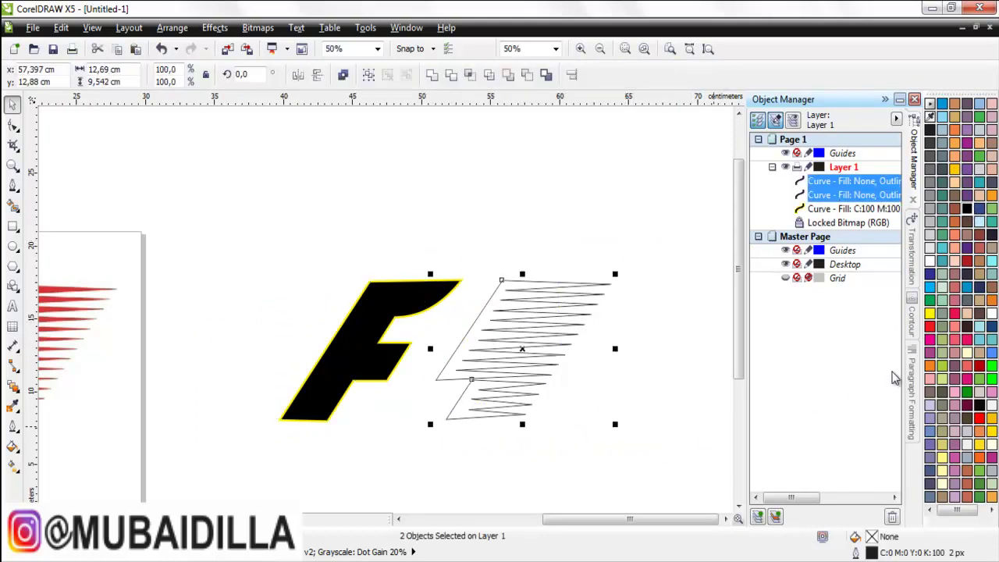
{"action": "left_click", "coordinate": [978, 367]}
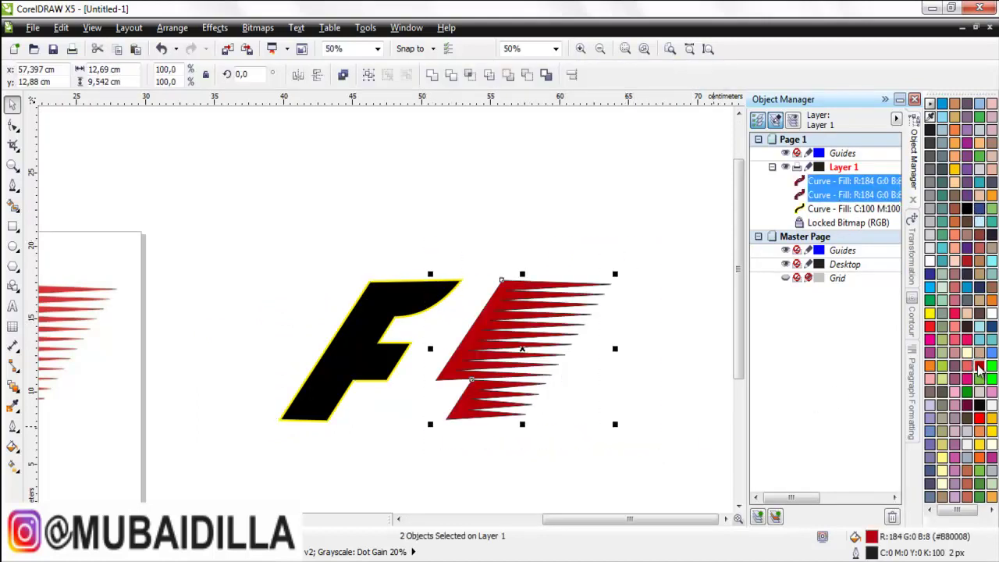
{"action": "left_click", "coordinate": [979, 419]}
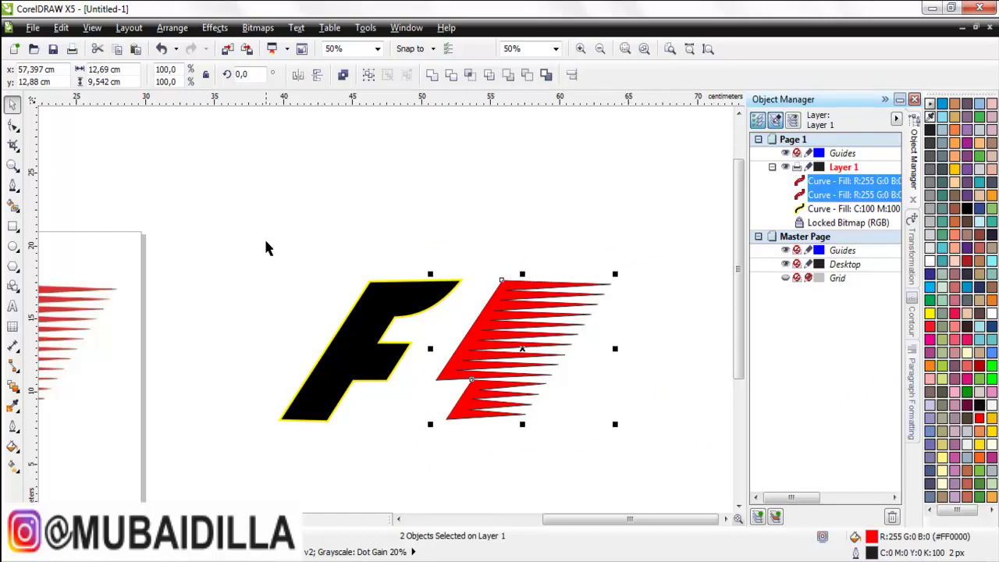
Remove the outlines from all three logo curves by setting their outline width to None
{"action": "left_click", "coordinate": [294, 266]}
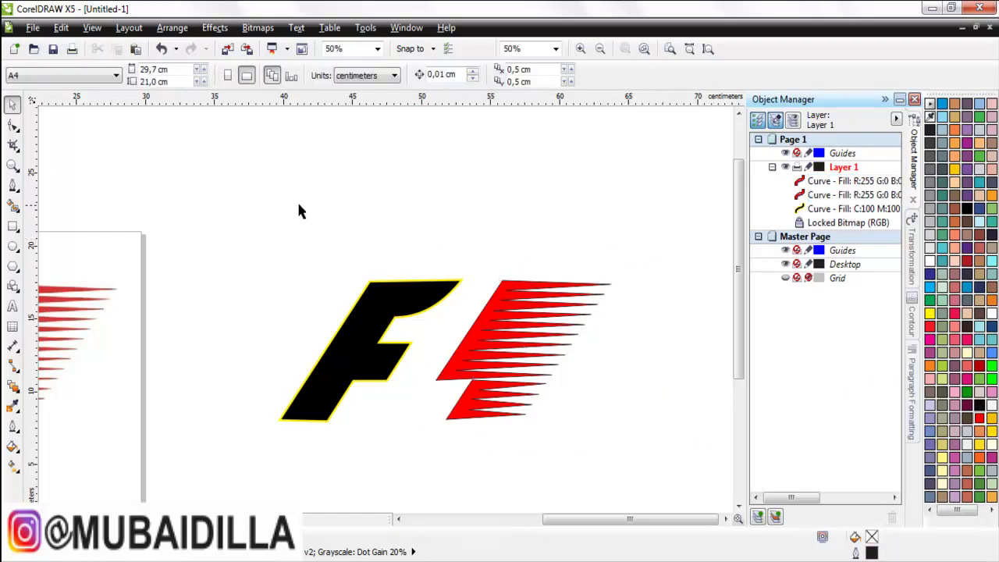
{"action": "left_click_drag", "start_coordinate": [250, 219], "coordinate": [664, 468]}
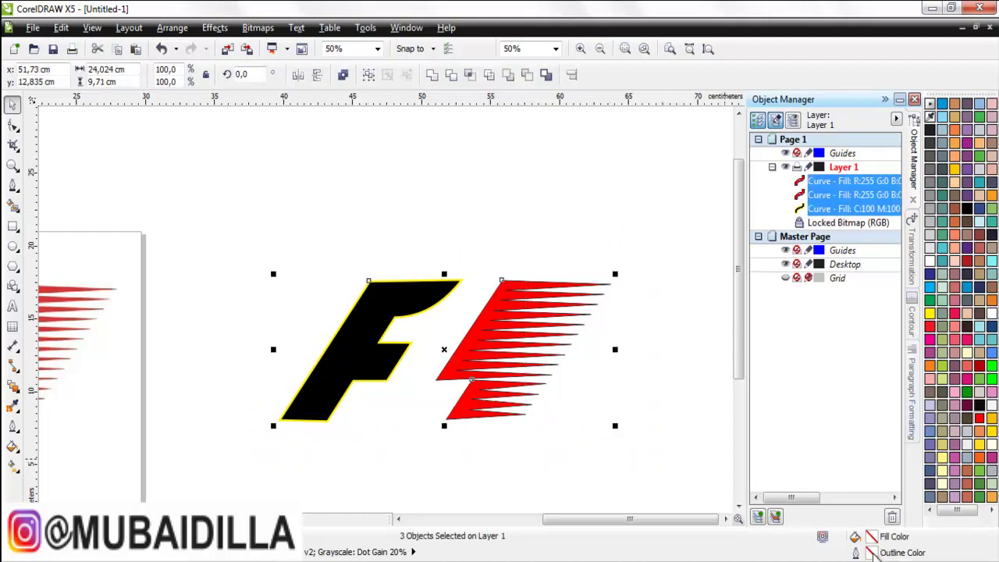
{"action": "double_click", "coordinate": [871, 553]}
{"action": "left_click", "coordinate": [418, 209]}
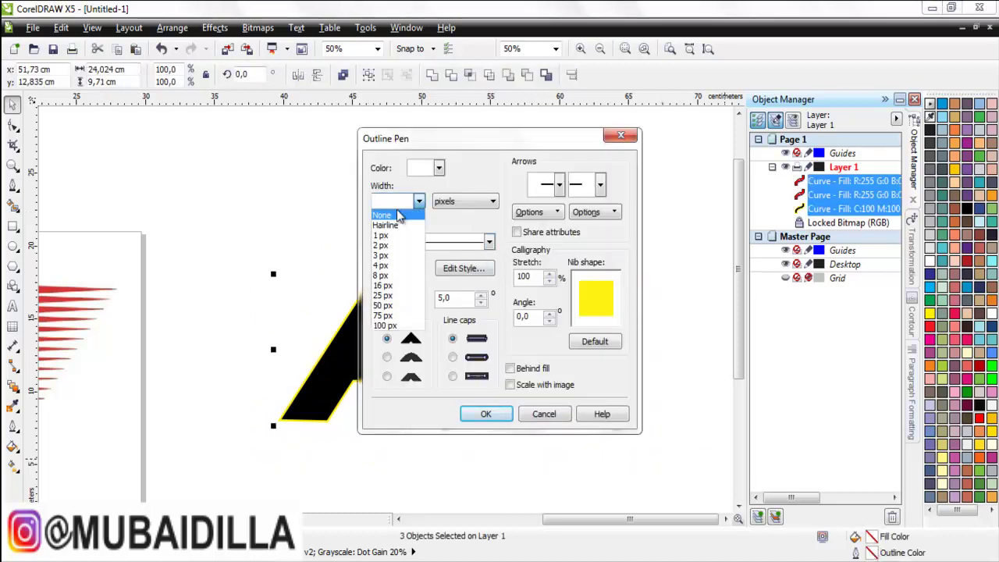
{"action": "left_click", "coordinate": [394, 211]}
{"action": "left_click", "coordinate": [485, 414]}
{"action": "left_click", "coordinate": [657, 404]}
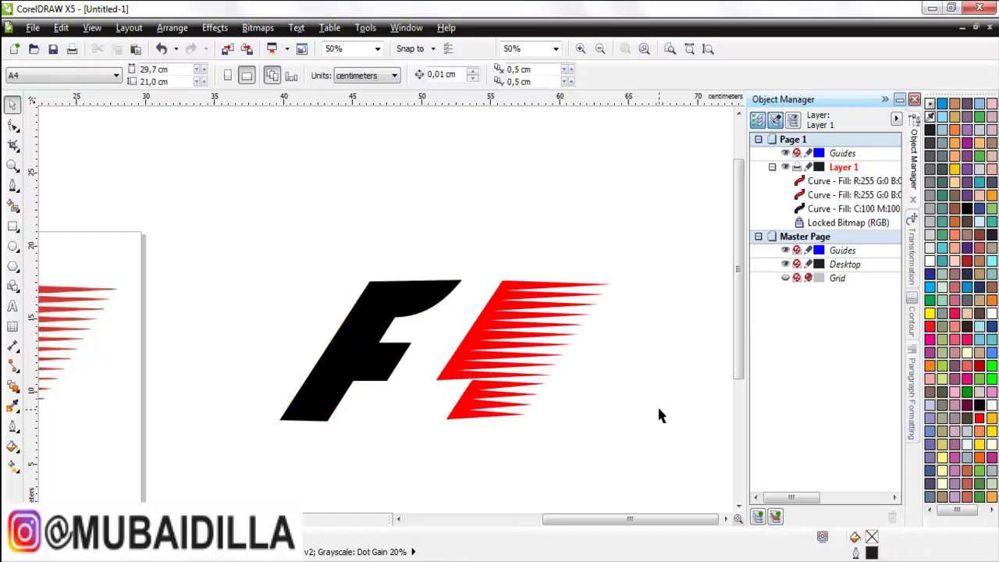
Zoom to the three filled logo curves and deselect them to inspect the traced result
{"action": "left_click_drag", "start_coordinate": [238, 211], "coordinate": [665, 475]}
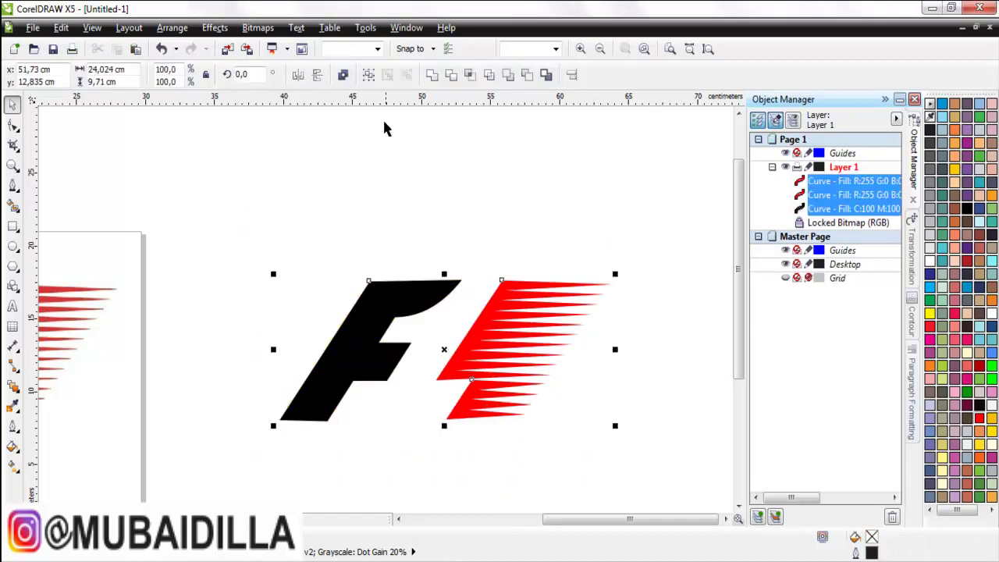
{"action": "left_click", "coordinate": [376, 48]}
{"action": "left_click", "coordinate": [343, 73]}
{"action": "left_click", "coordinate": [667, 124]}
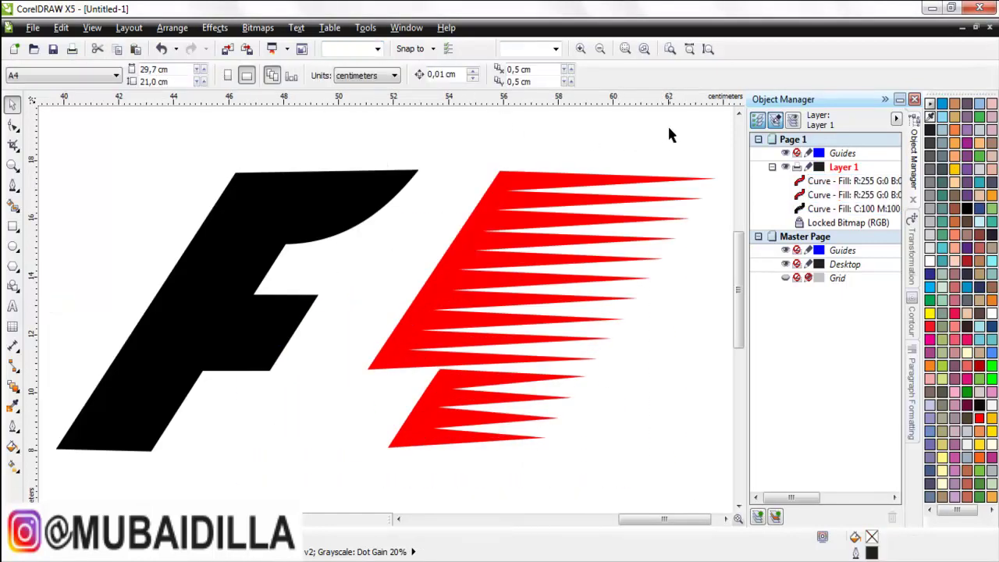